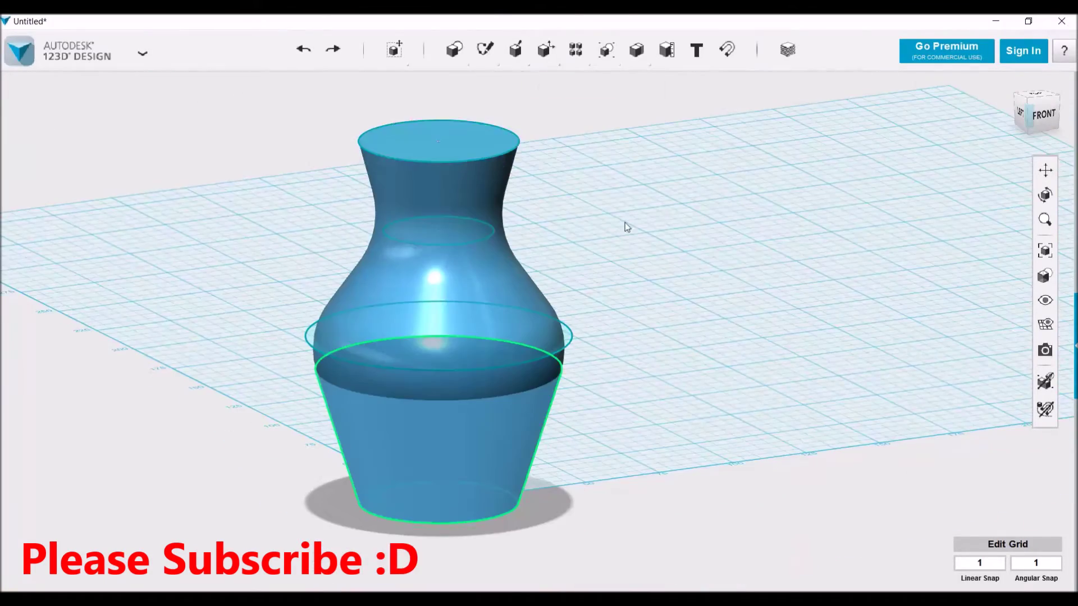
Fillet the edges between the stacked vase sections and shell the top face open.
{"action": "right_click_drag", "start_coordinate": [673, 342], "coordinate": [652, 291]}
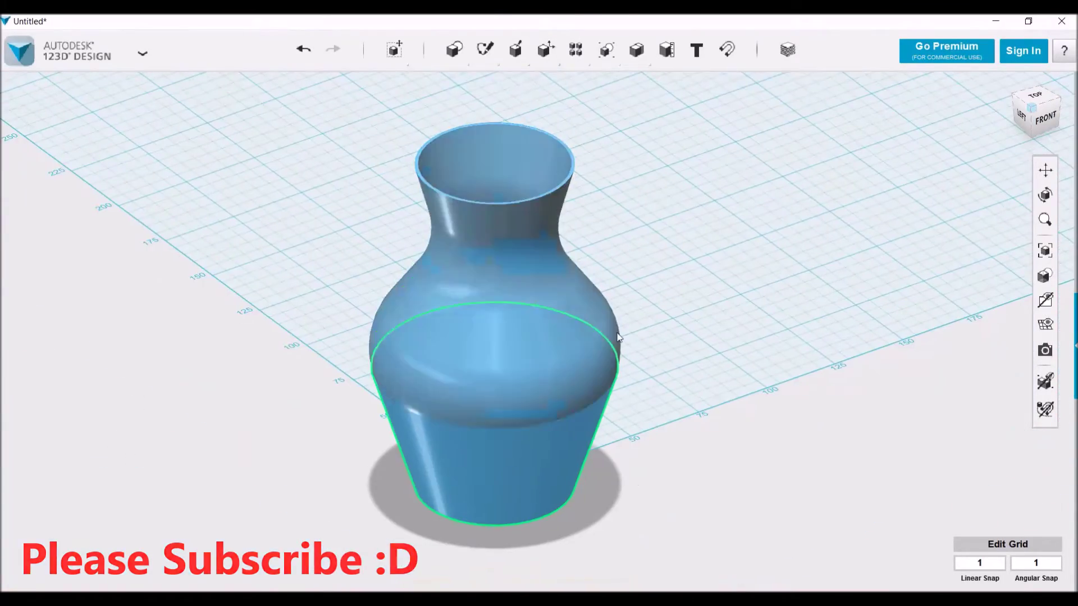
{"action": "left_click", "coordinate": [570, 469]}
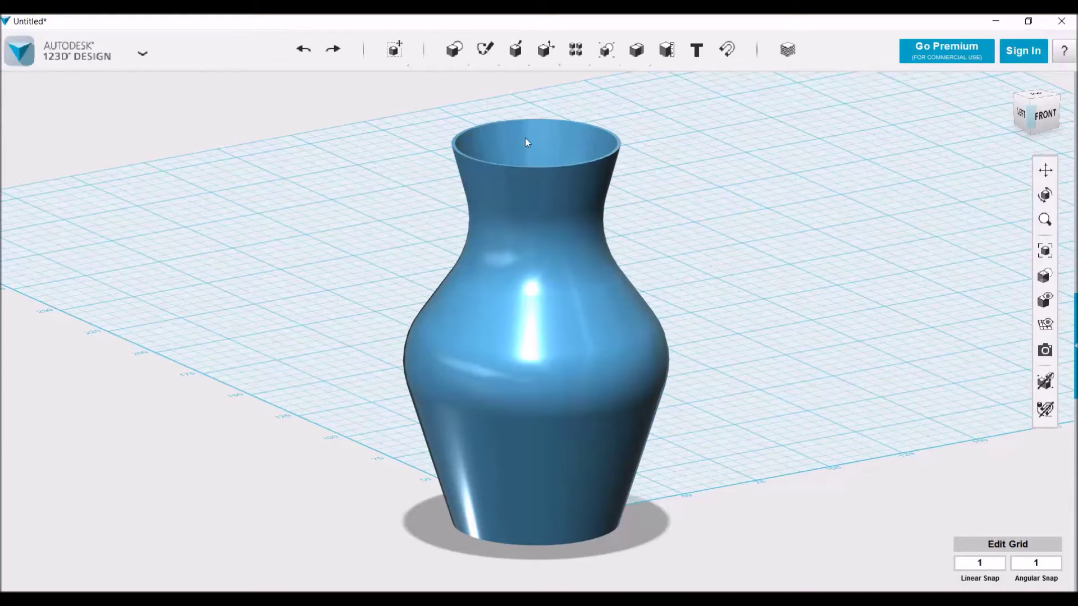
{"action": "mouse_move", "coordinate": [485, 50]}
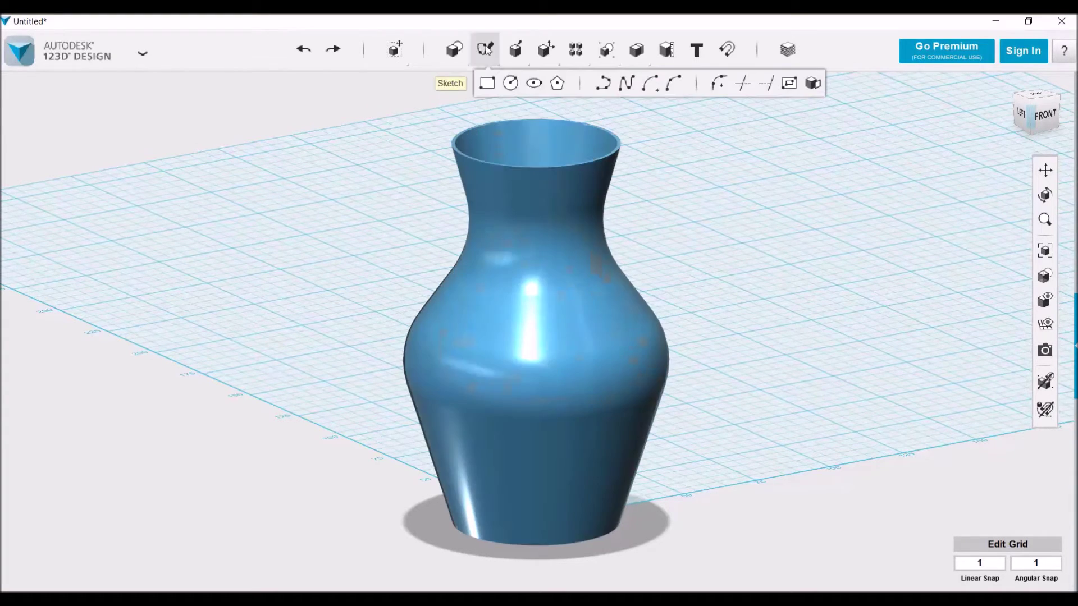
Sketch a rectangle on the grid from the vase centre in Top view.
{"action": "left_click", "coordinate": [1037, 95]}
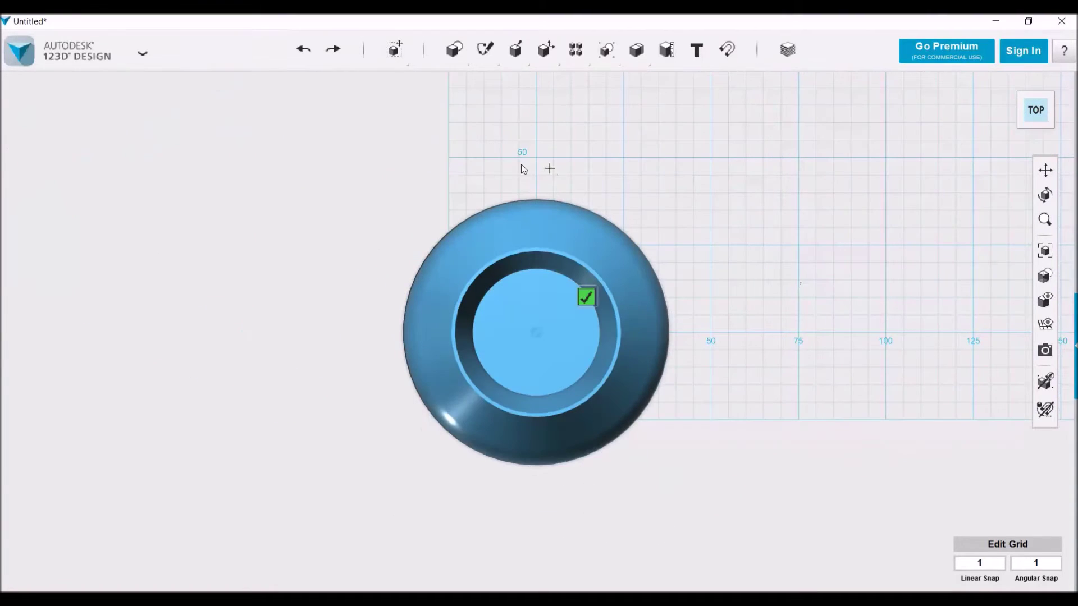
{"action": "left_click", "coordinate": [536, 87]}
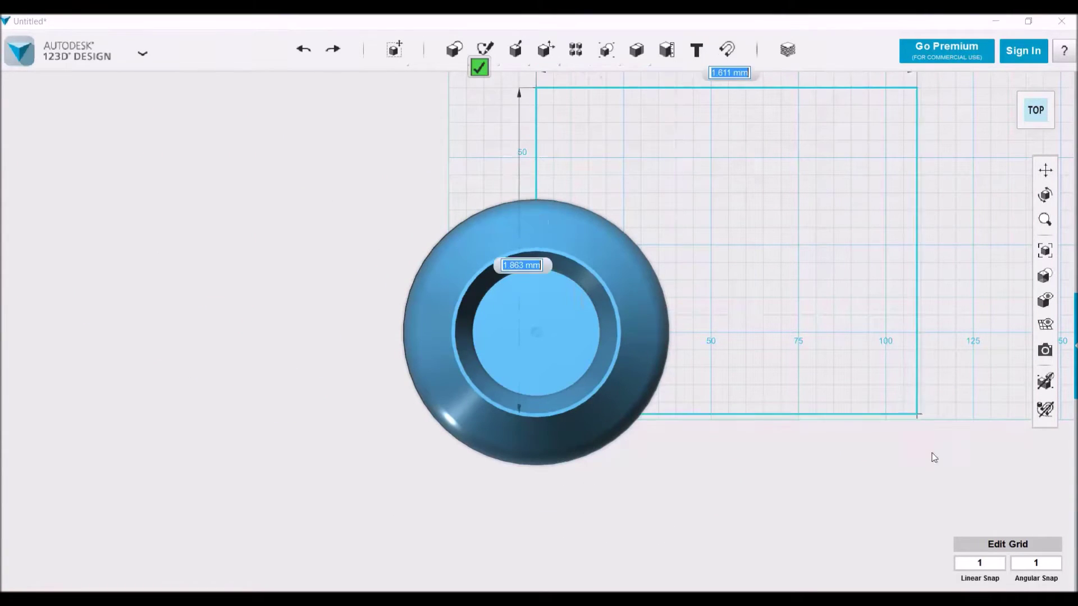
{"action": "left_click", "coordinate": [921, 576]}
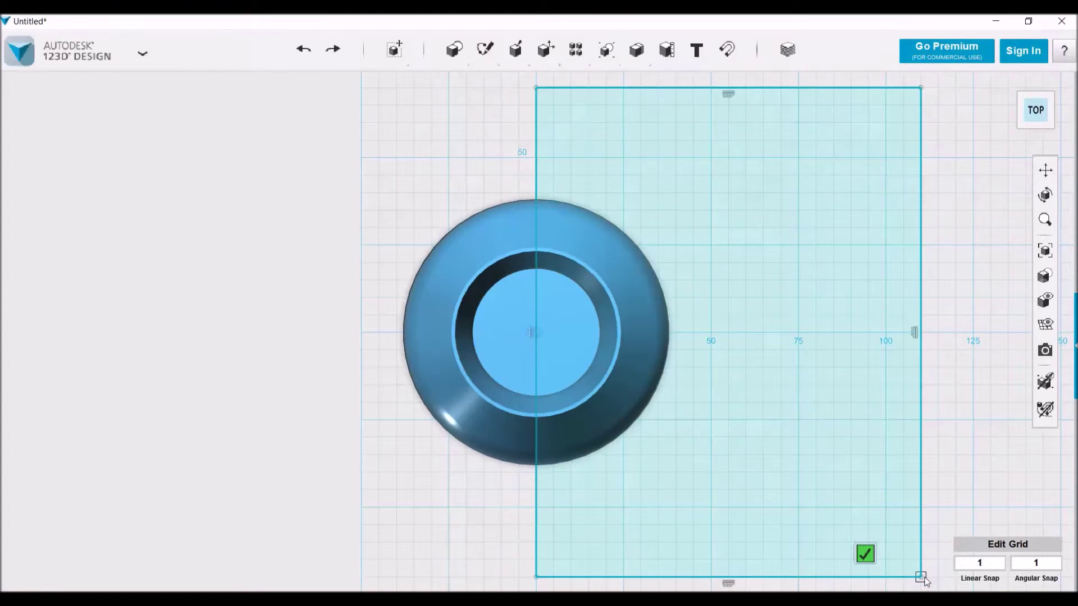
{"action": "key", "text": "Return"}
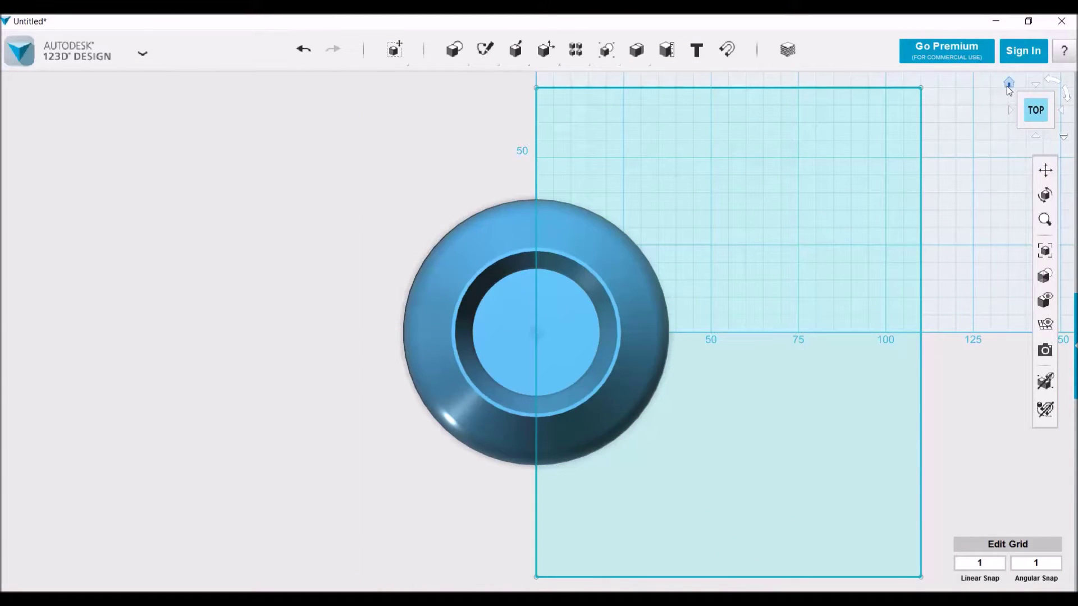
{"action": "left_click", "coordinate": [1009, 85]}
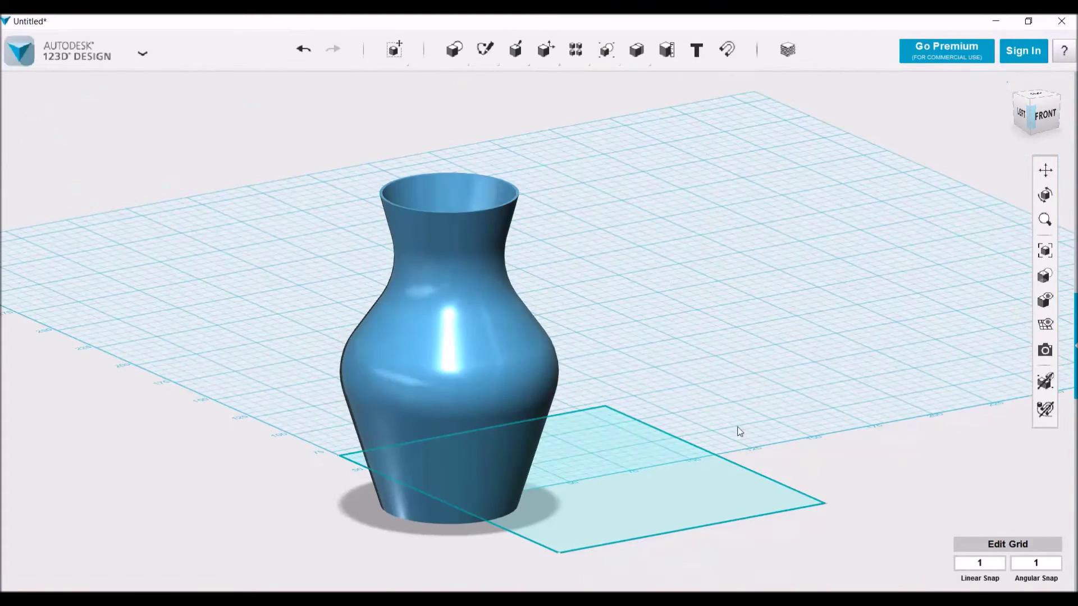
Rotate the rectangle sketch 90° so it stands upright.
{"action": "left_click", "coordinate": [690, 482]}
{"action": "mouse_move", "coordinate": [394, 48]}
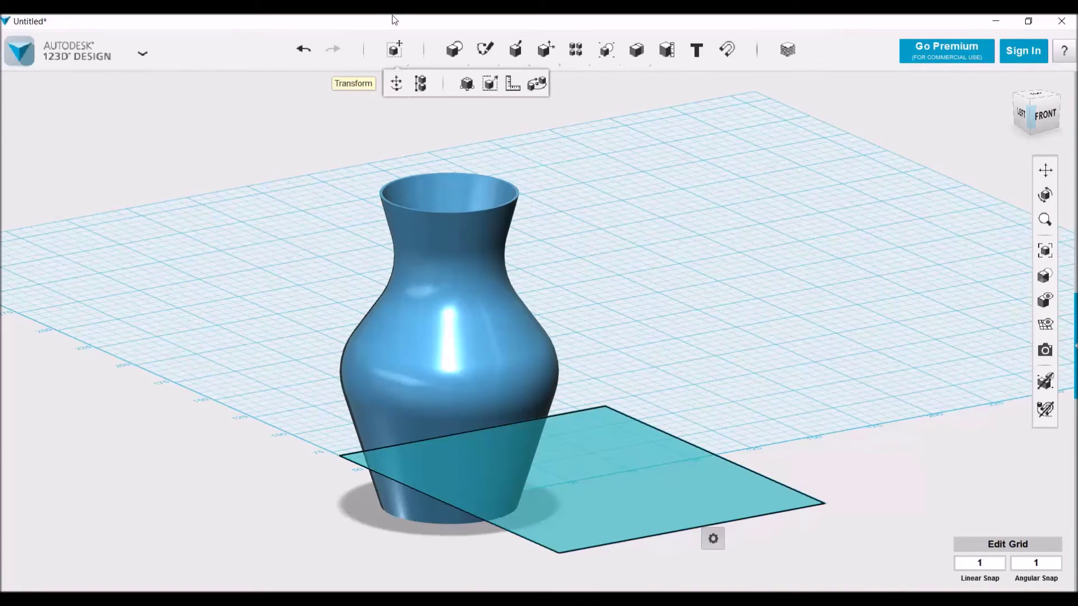
{"action": "left_click", "coordinate": [397, 84]}
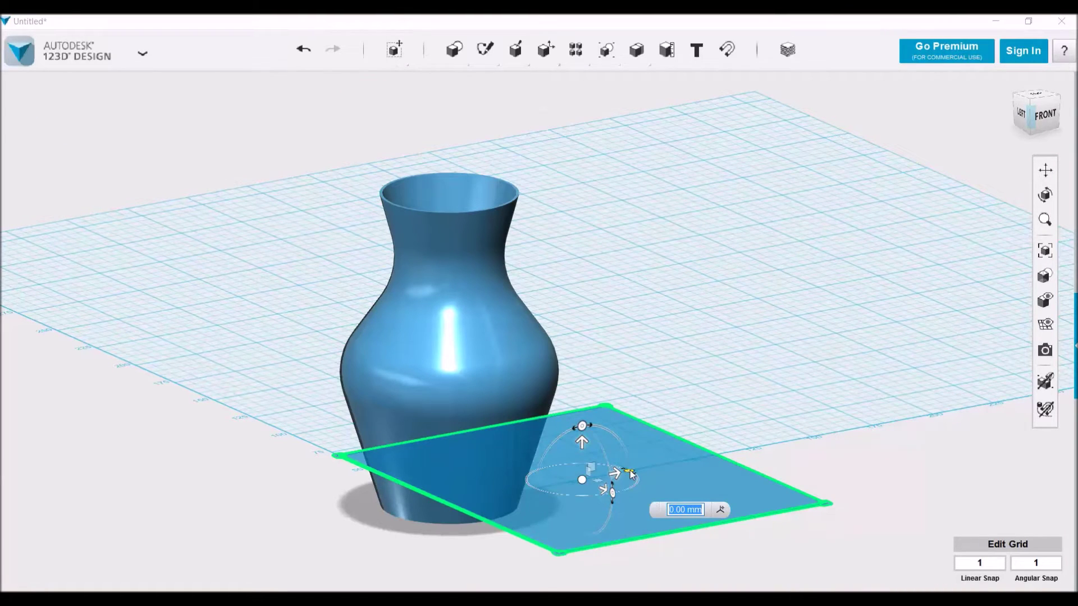
{"action": "mouse_move", "coordinate": [582, 426]}
{"action": "left_mouse_down"}
{"action": "mouse_move", "coordinate": [554, 447]}
{"action": "mouse_move", "coordinate": [557, 471]}
{"action": "left_mouse_up"}
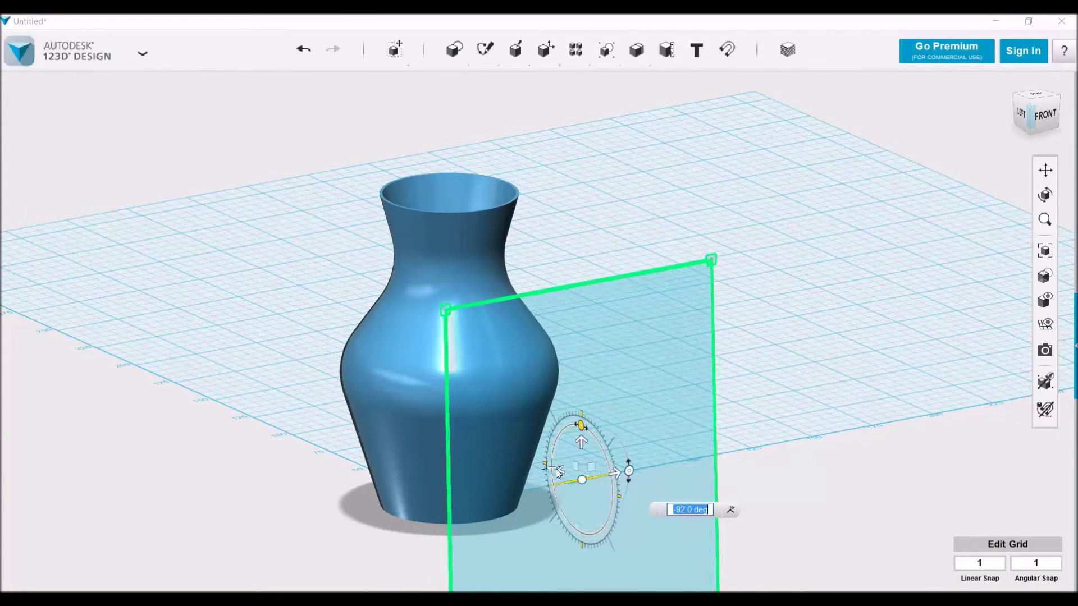
{"action": "type", "text": "90"}
{"action": "key", "text": "Return"}
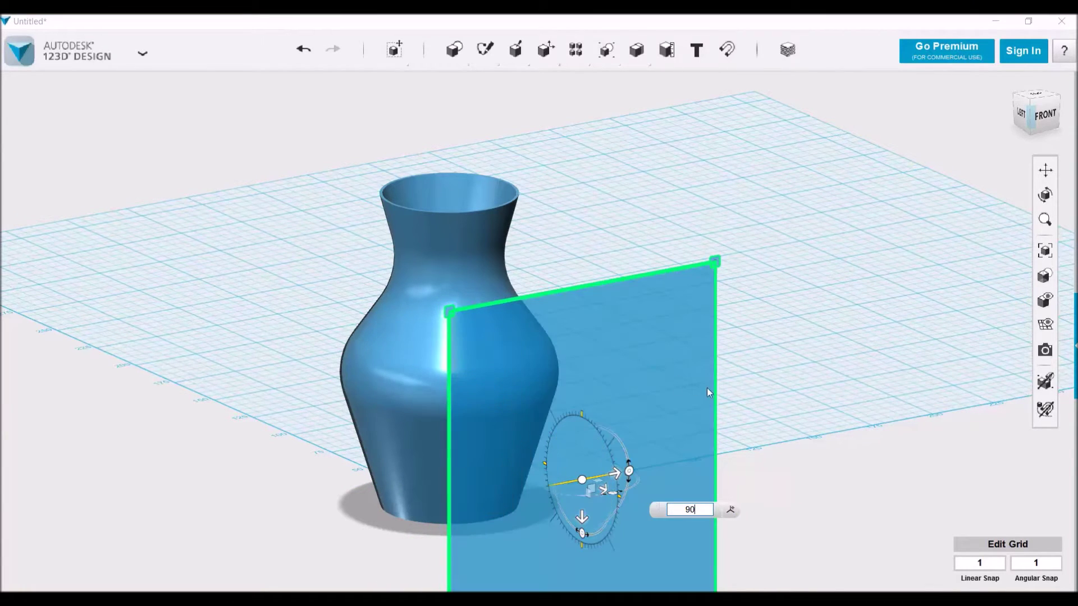
Raise the upright plate 61 mm and shift it 16 mm to slice through the vase centre.
{"action": "left_click", "coordinate": [1022, 115]}
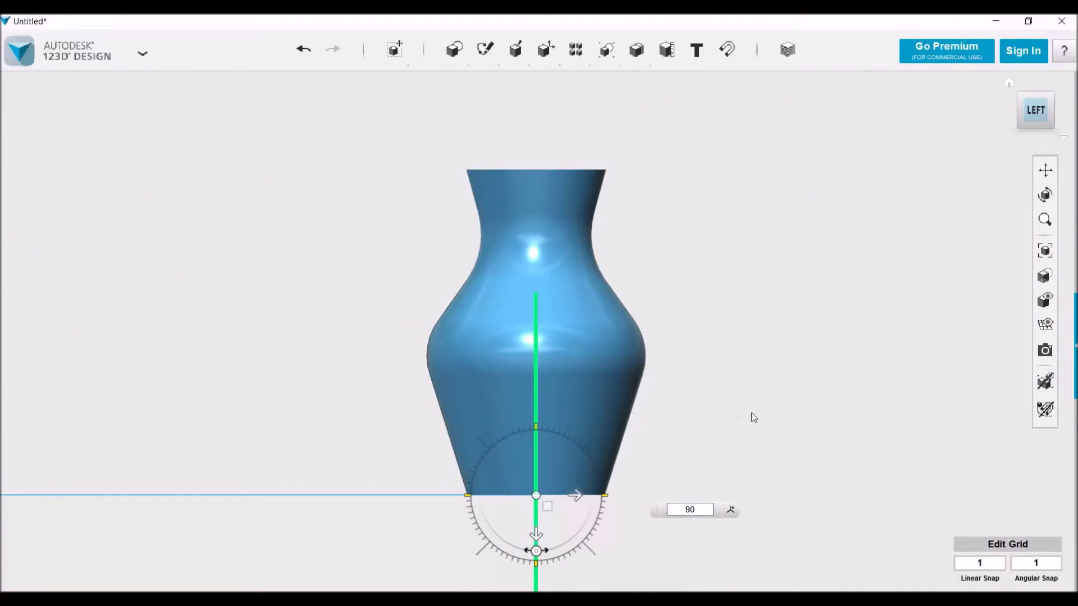
{"action": "left_click_drag", "start_coordinate": [574, 496], "coordinate": [580, 500]}
{"action": "right_click_drag", "start_coordinate": [765, 397], "coordinate": [665, 417]}
{"action": "left_click_drag", "start_coordinate": [589, 534], "coordinate": [590, 352]}
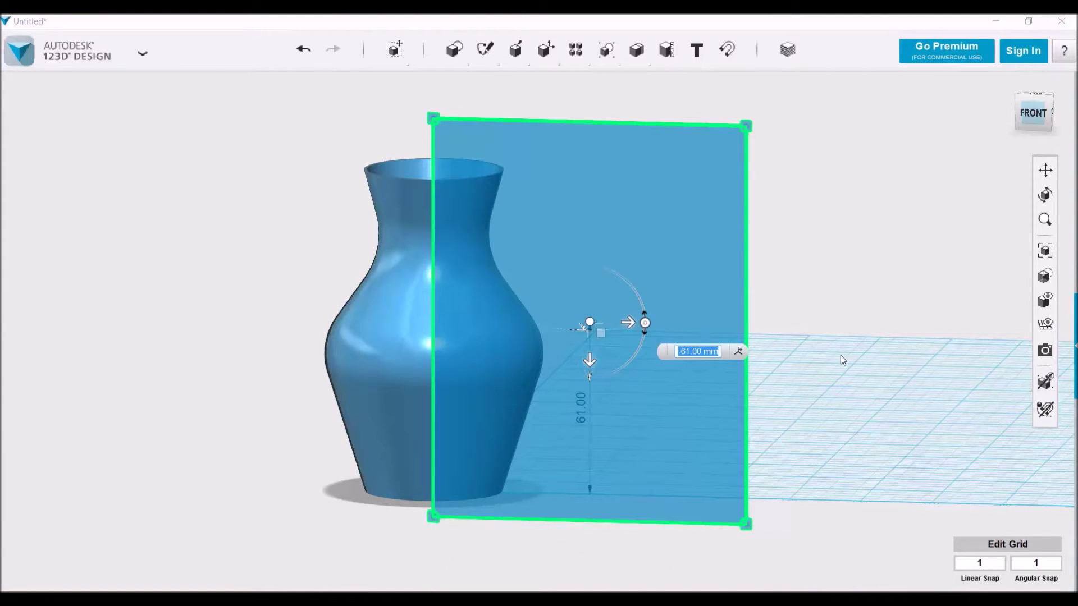
{"action": "left_click_drag", "start_coordinate": [628, 322], "coordinate": [595, 322]}
{"action": "left_click", "coordinate": [779, 352]}
{"action": "right_click_drag", "start_coordinate": [780, 353], "coordinate": [792, 353]}
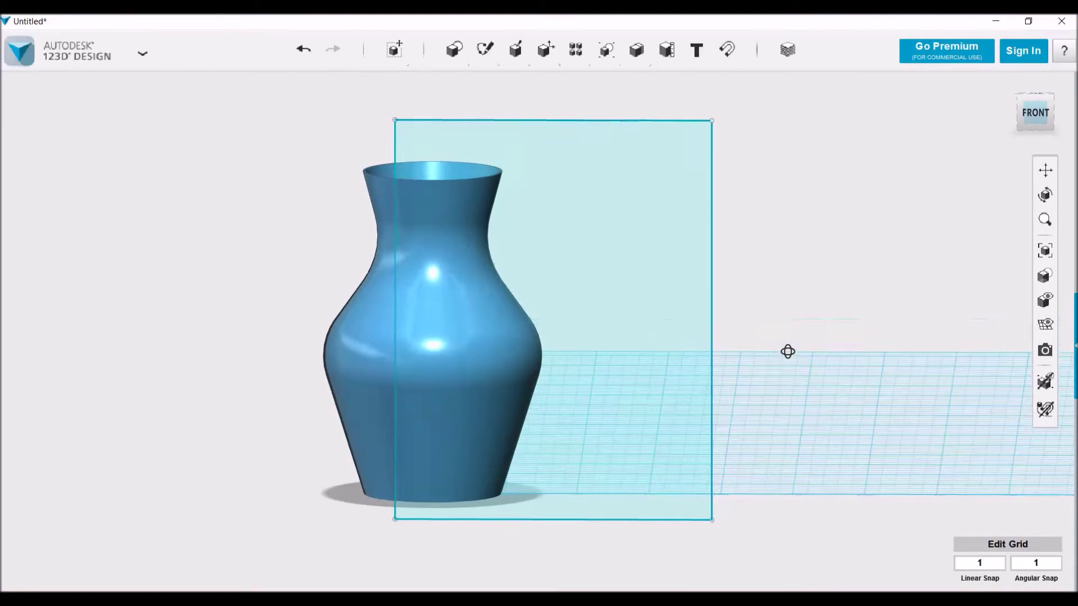
Show the vase as Outlines Only and draw a spline from the shoulder, arching out and down to the lower body.
{"action": "left_click", "coordinate": [496, 277]}
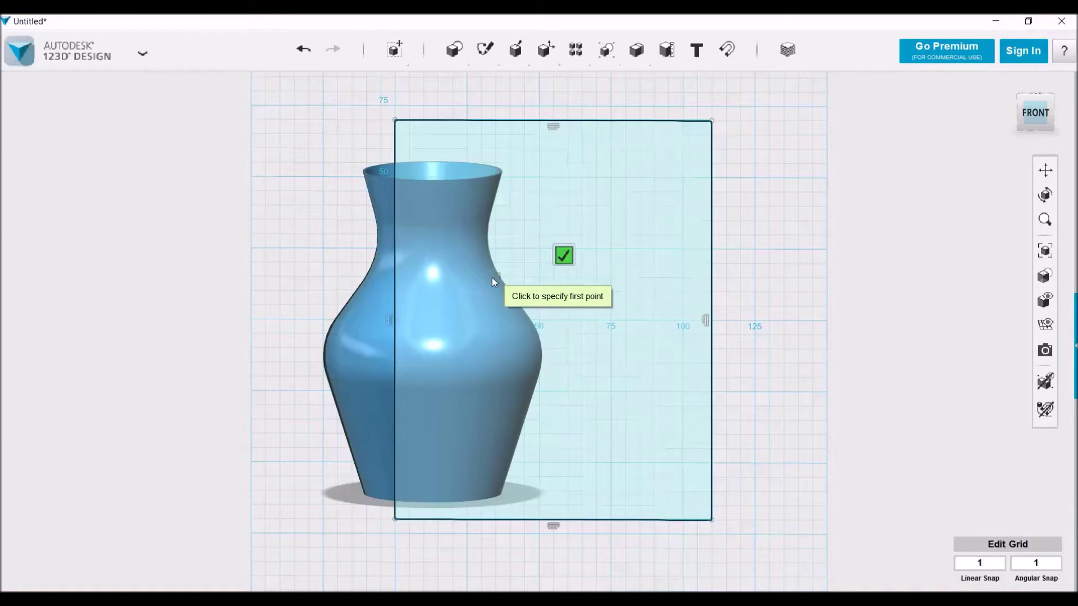
{"action": "mouse_move", "coordinate": [1044, 275]}
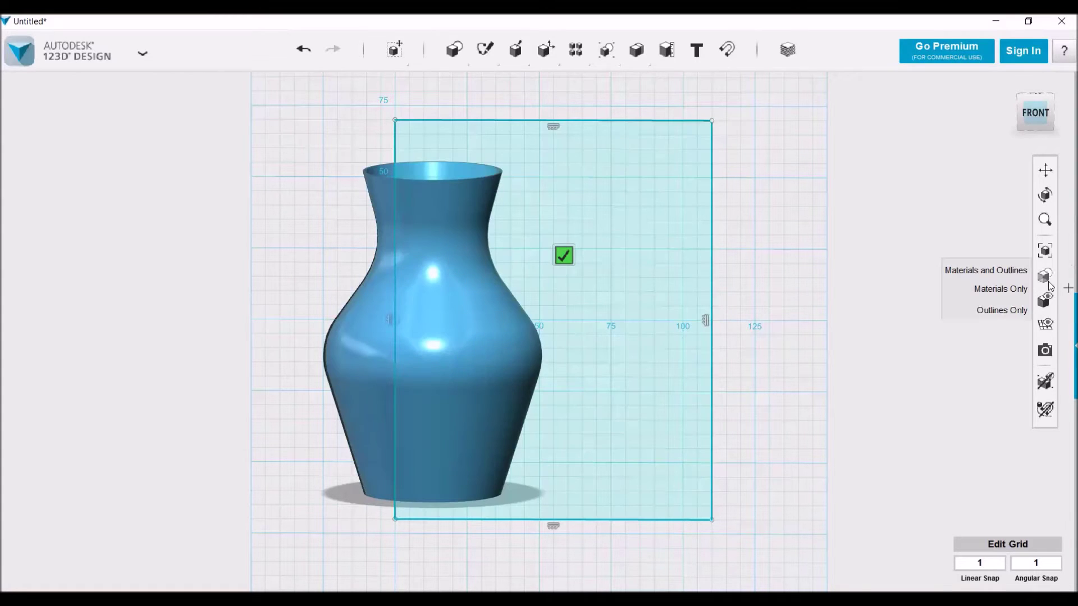
{"action": "left_click", "coordinate": [1012, 311]}
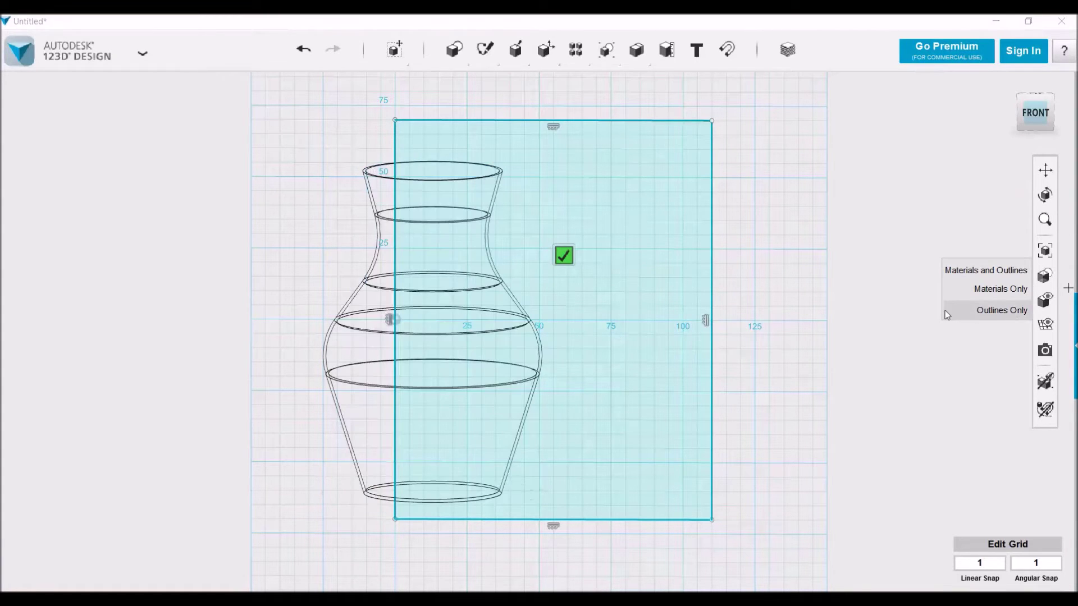
{"action": "left_click", "coordinate": [496, 291]}
{"action": "left_click", "coordinate": [510, 262]}
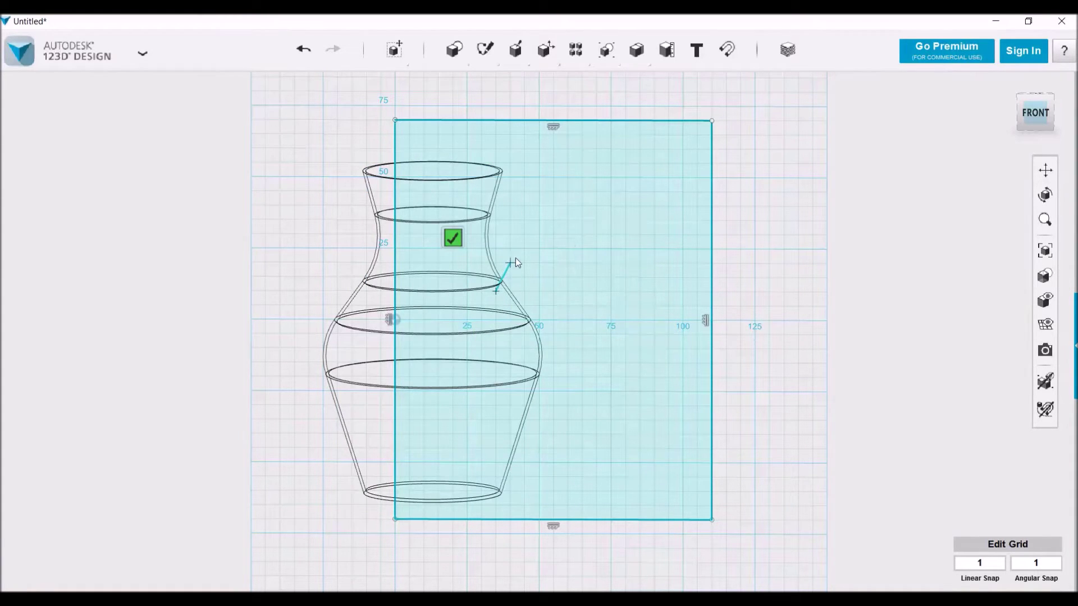
{"action": "left_click", "coordinate": [558, 220]}
{"action": "left_click", "coordinate": [626, 264]}
{"action": "left_click", "coordinate": [634, 334]}
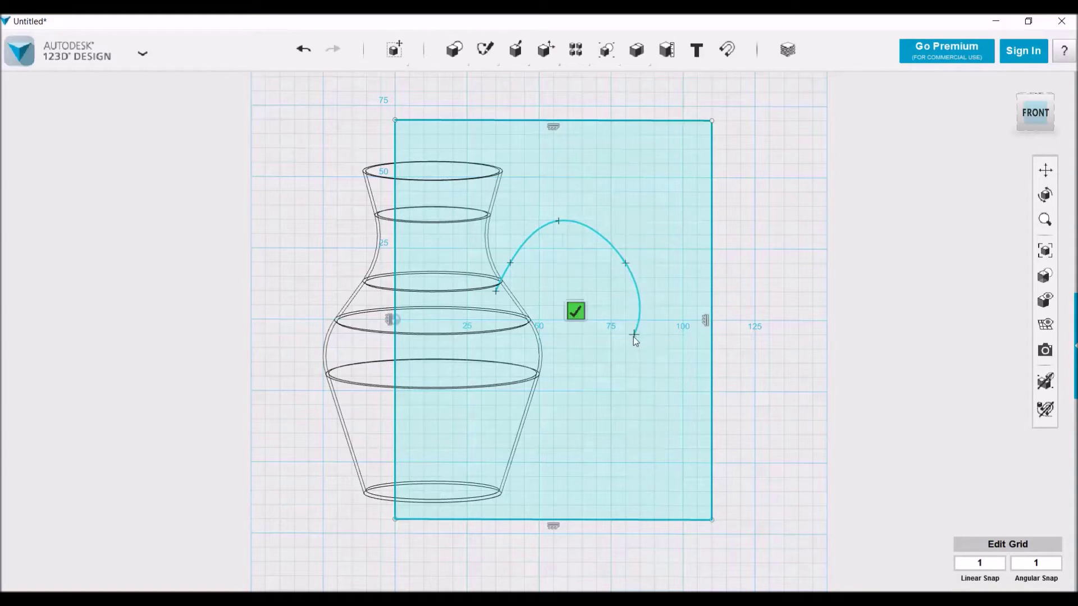
{"action": "left_click", "coordinate": [567, 391]}
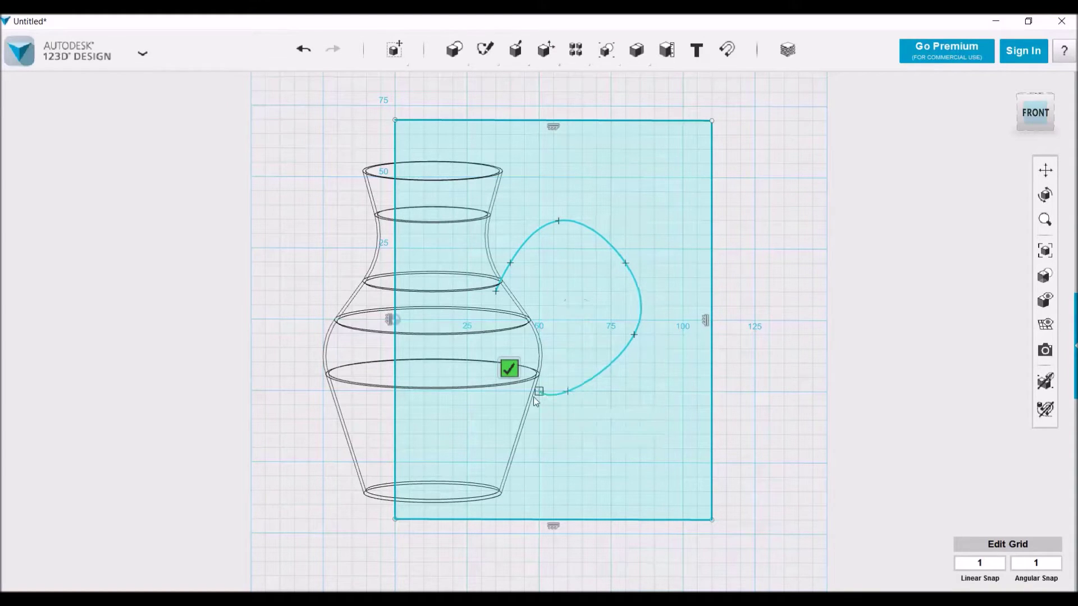
{"action": "left_click", "coordinate": [508, 419]}
{"action": "key", "text": "Return"}
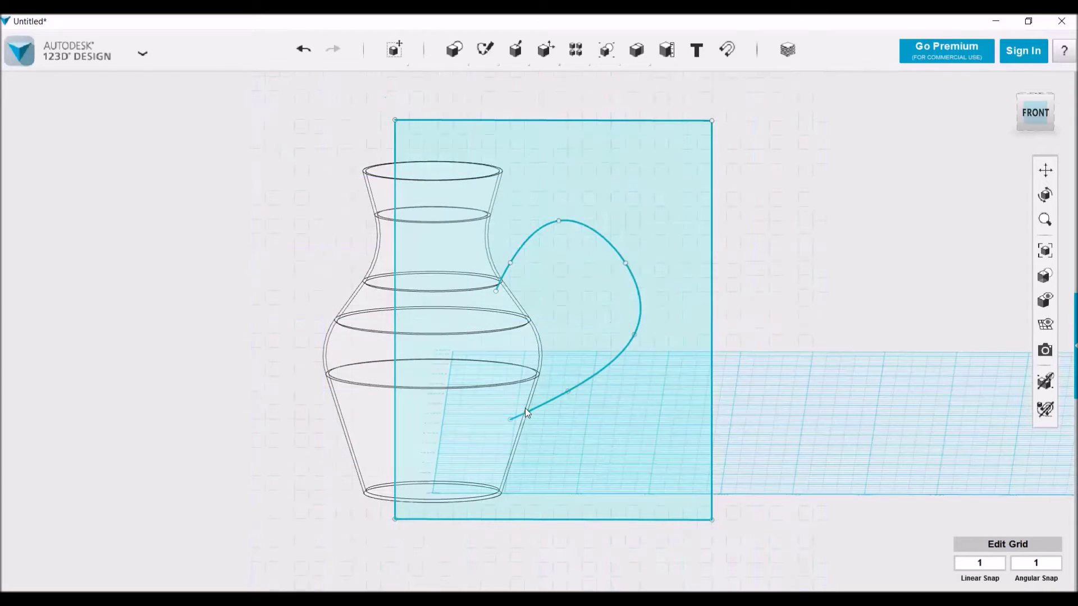
Drag the spline's points to lower the arch and pull the outer bend inward.
{"action": "left_click_drag", "start_coordinate": [560, 224], "coordinate": [552, 227]}
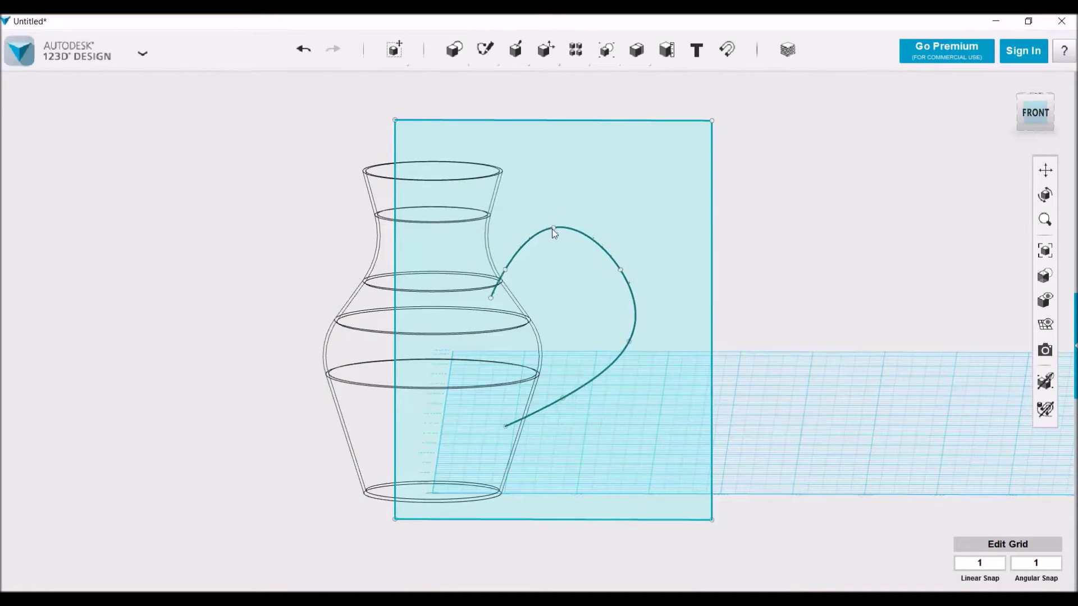
{"action": "left_click_drag", "start_coordinate": [554, 233], "coordinate": [537, 252]}
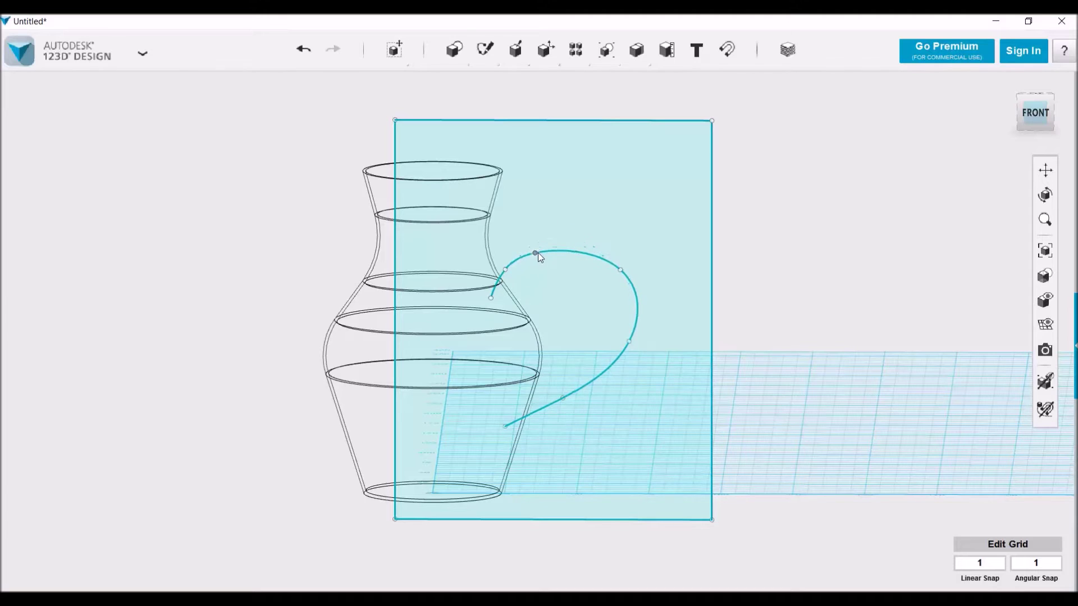
{"action": "left_click_drag", "start_coordinate": [623, 273], "coordinate": [581, 277]}
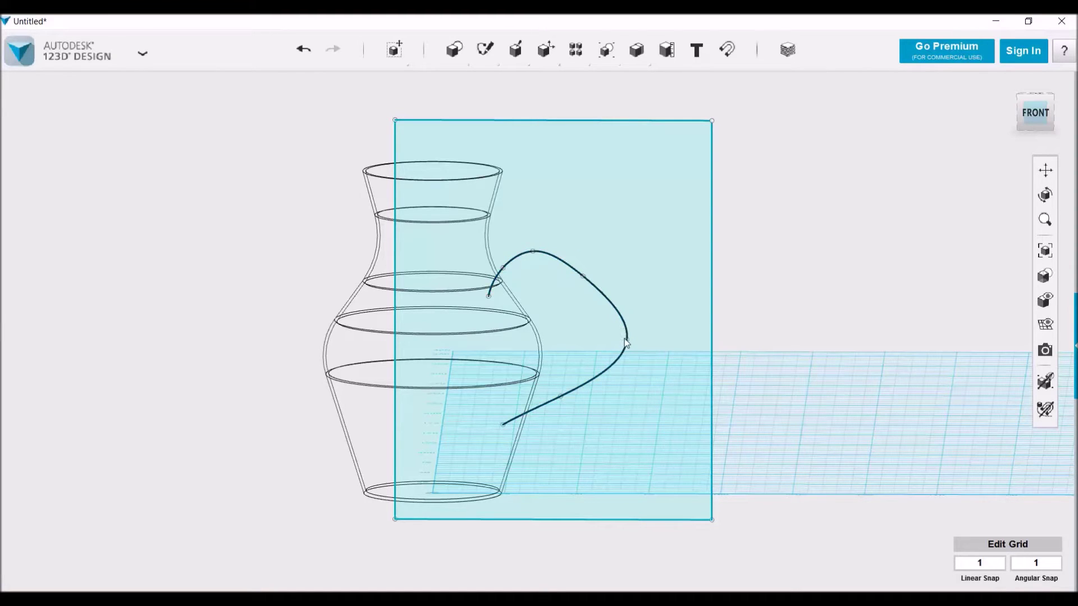
{"action": "left_click_drag", "start_coordinate": [629, 340], "coordinate": [604, 341]}
{"action": "left_click_drag", "start_coordinate": [586, 282], "coordinate": [591, 275]}
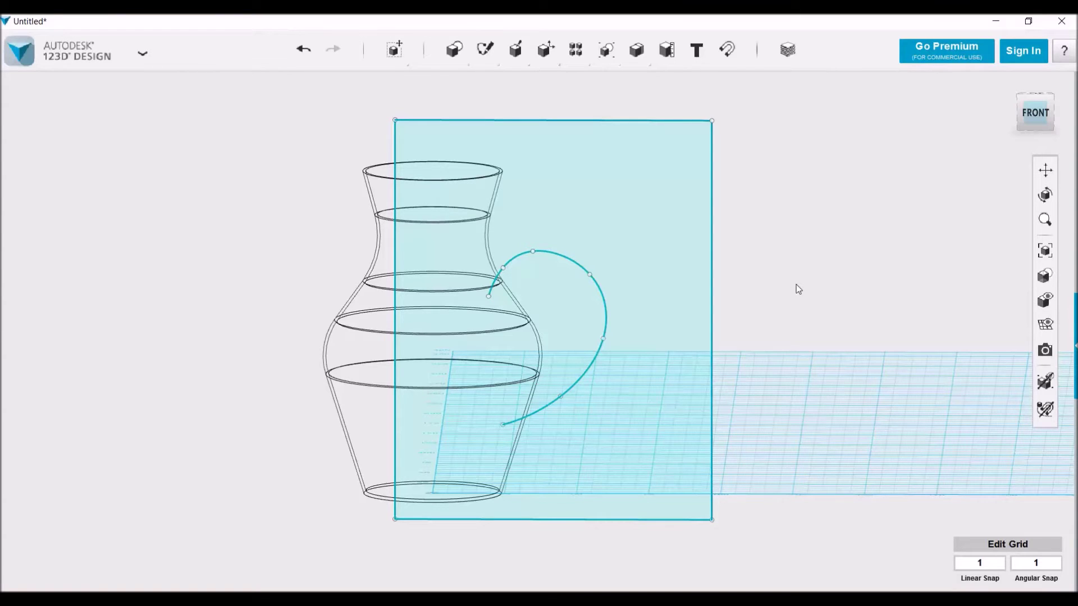
{"action": "right_click_drag", "start_coordinate": [806, 289], "coordinate": [826, 341]}
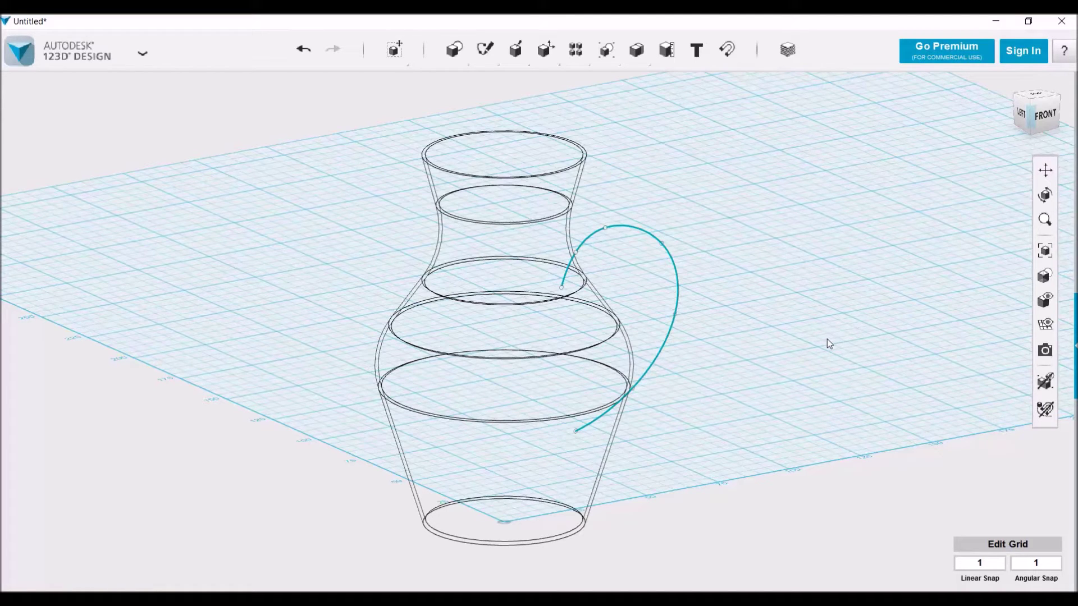
Sketch a second rectangle from the vase centre in Top view.
{"action": "mouse_move", "coordinate": [485, 49]}
{"action": "left_click", "coordinate": [485, 84]}
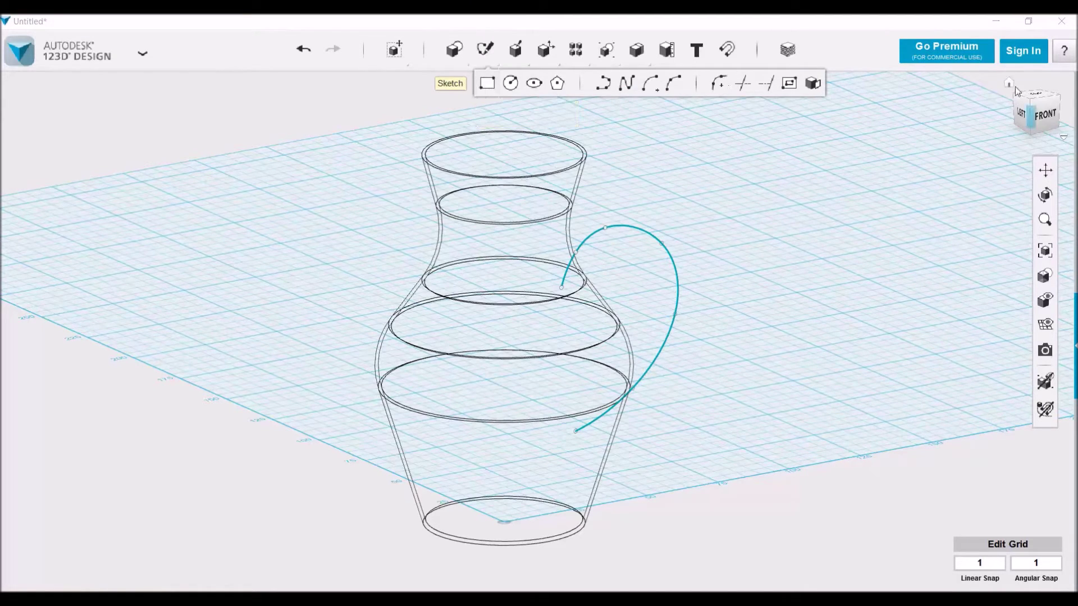
{"action": "left_click", "coordinate": [1037, 97]}
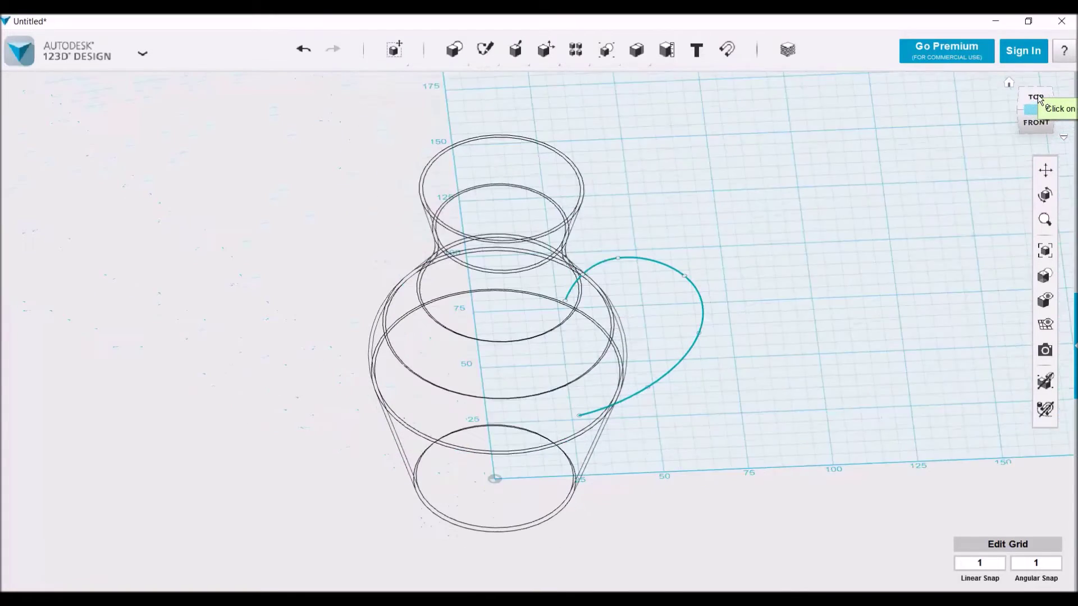
{"action": "left_click", "coordinate": [545, 165]}
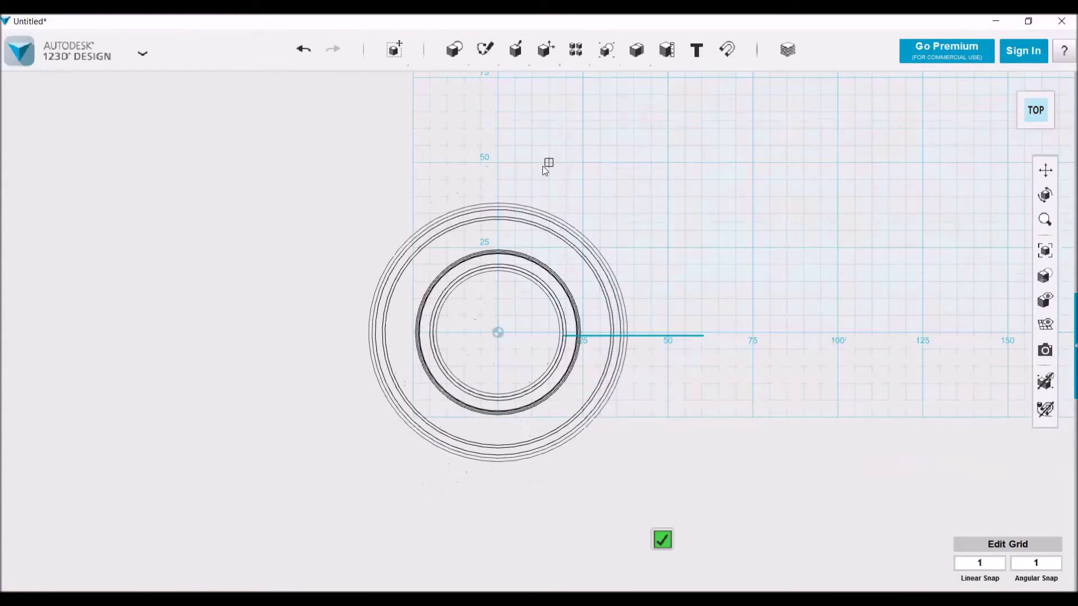
{"action": "left_click", "coordinate": [497, 152]}
{"action": "left_click", "coordinate": [761, 540]}
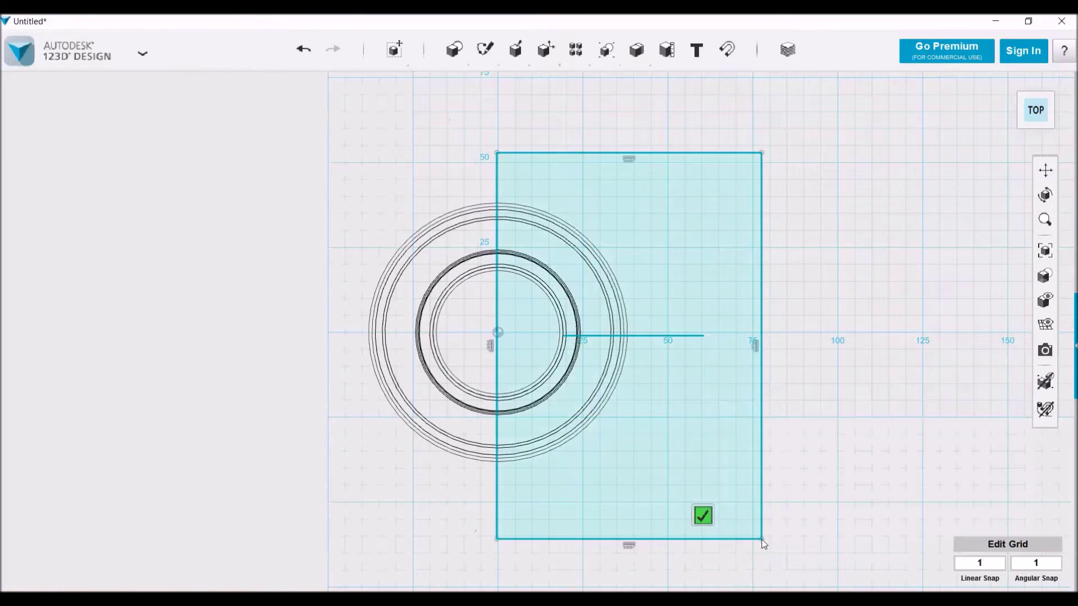
{"action": "right_click_drag", "start_coordinate": [814, 481], "coordinate": [811, 409]}
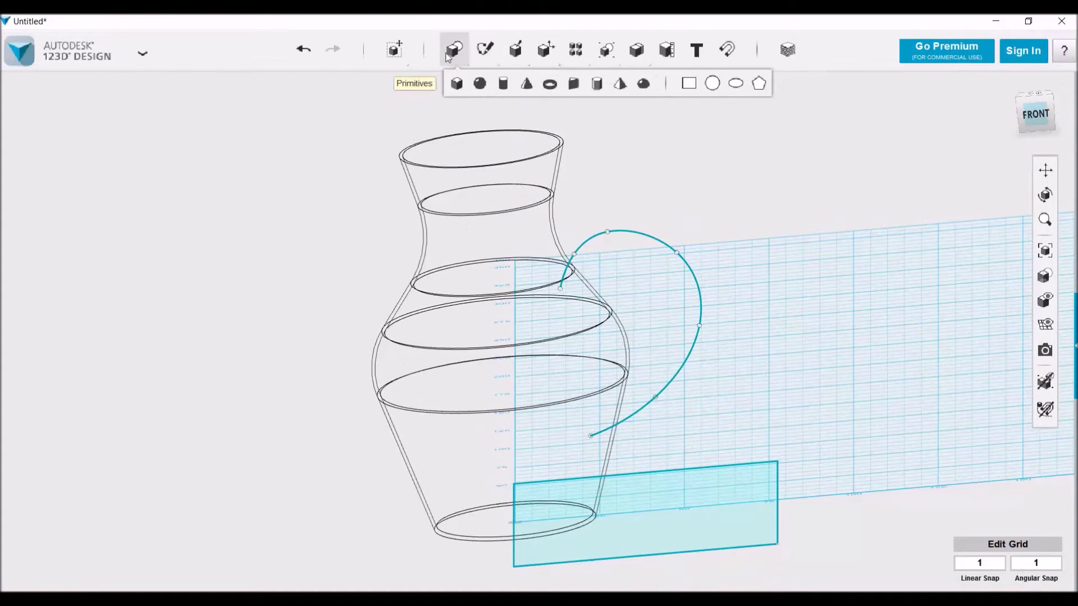
Rotate the new rectangle 90° to stand it upright.
{"action": "left_click", "coordinate": [722, 505]}
{"action": "left_click", "coordinate": [641, 458]}
{"action": "left_click_drag", "start_coordinate": [630, 457], "coordinate": [509, 517]}
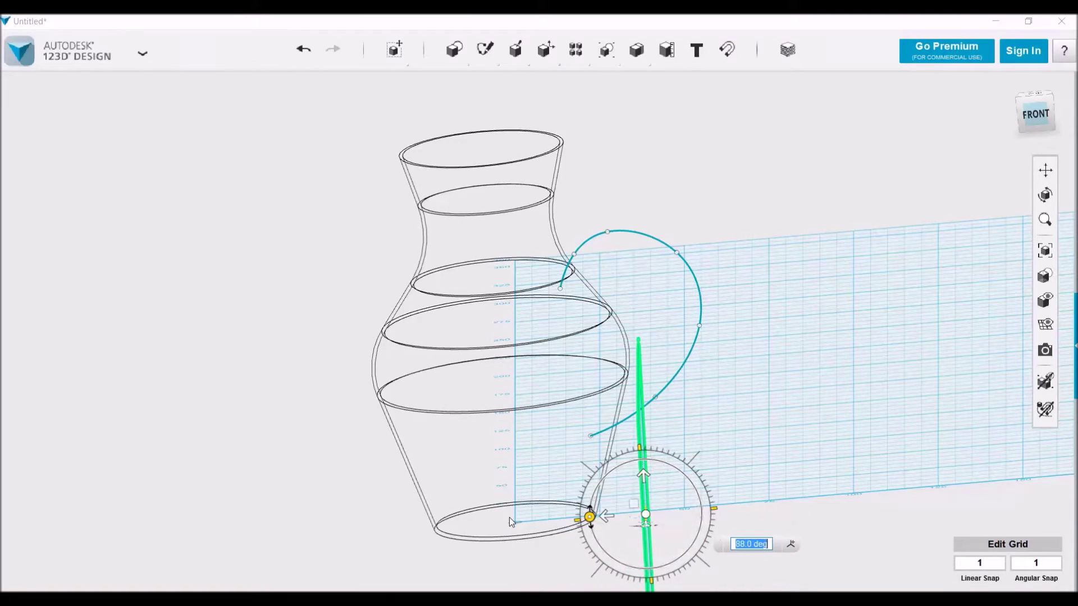
{"action": "type", "text": "90"}
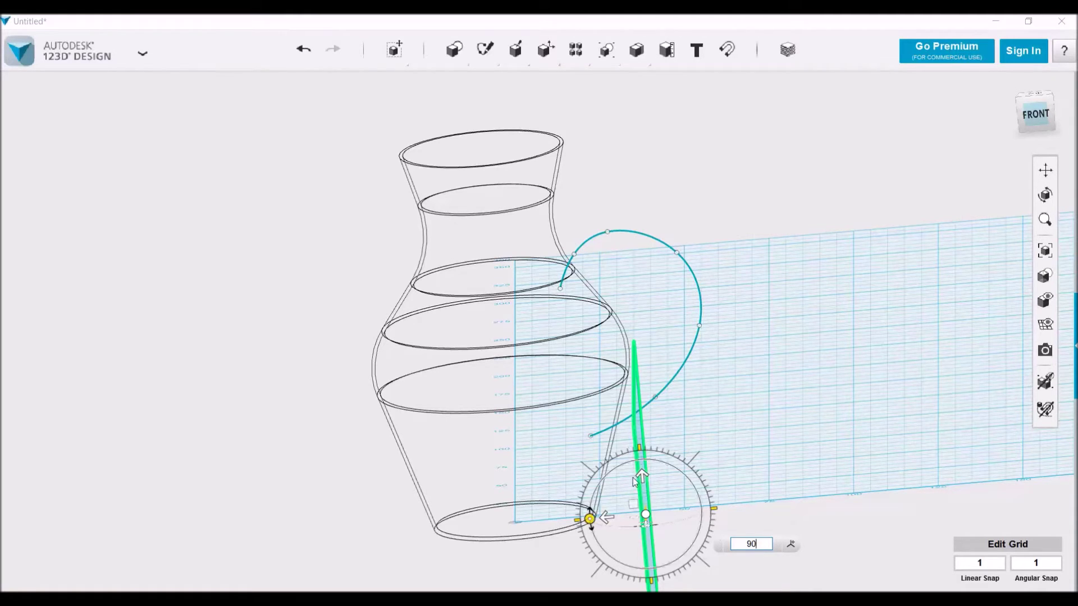
Shift the upright plate 15 mm left and raise it 27 mm to the handle curve's end.
{"action": "left_click_drag", "start_coordinate": [606, 517], "coordinate": [558, 521]}
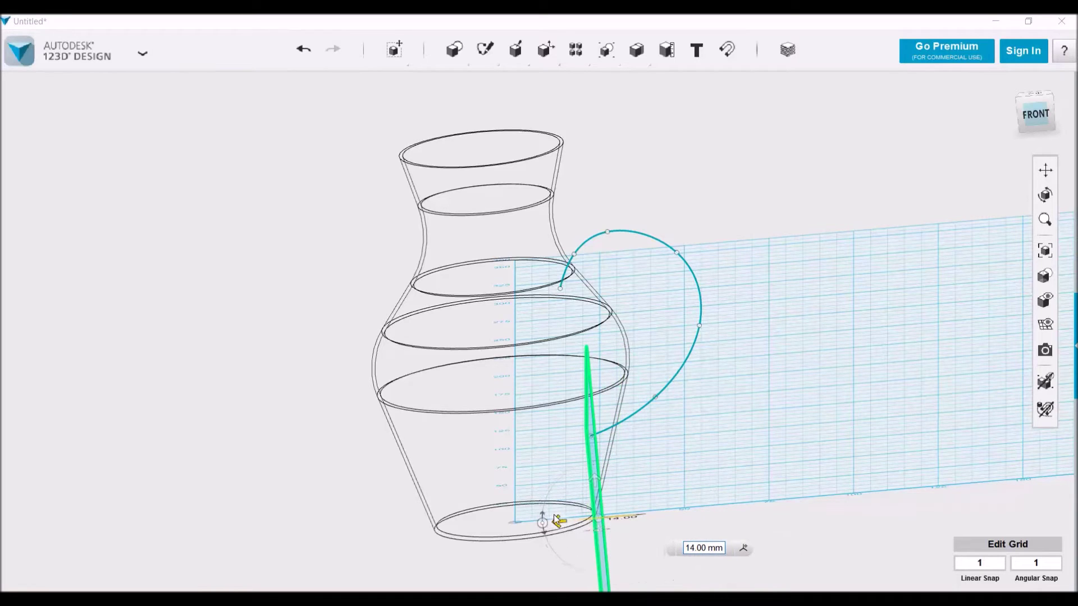
{"action": "left_click", "coordinate": [1029, 115]}
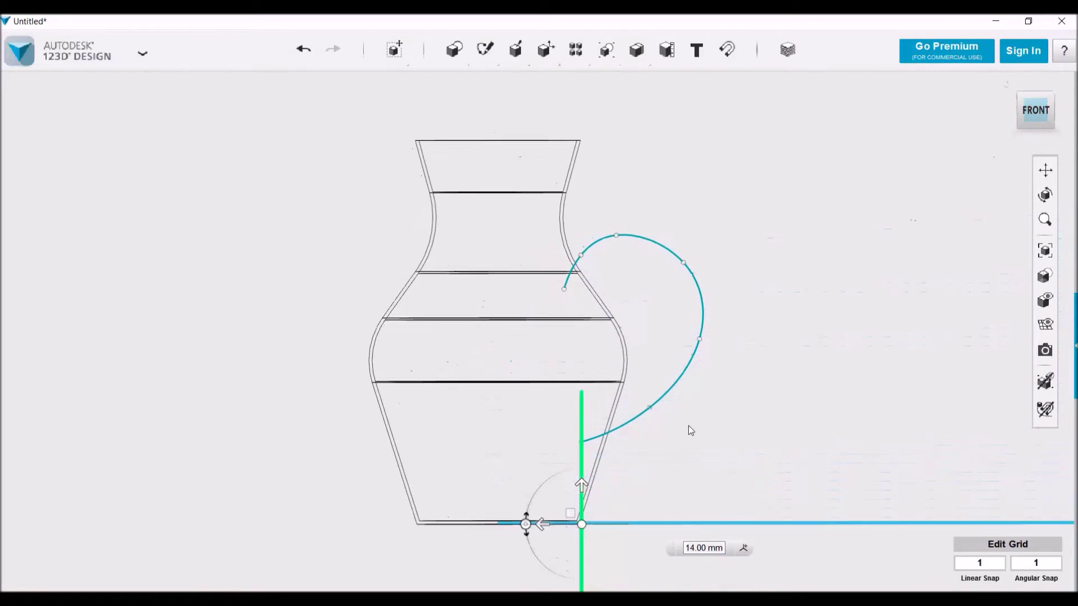
{"action": "scroll", "coordinate": [596, 470], "scroll_direction": "up", "scroll_amount": 2}
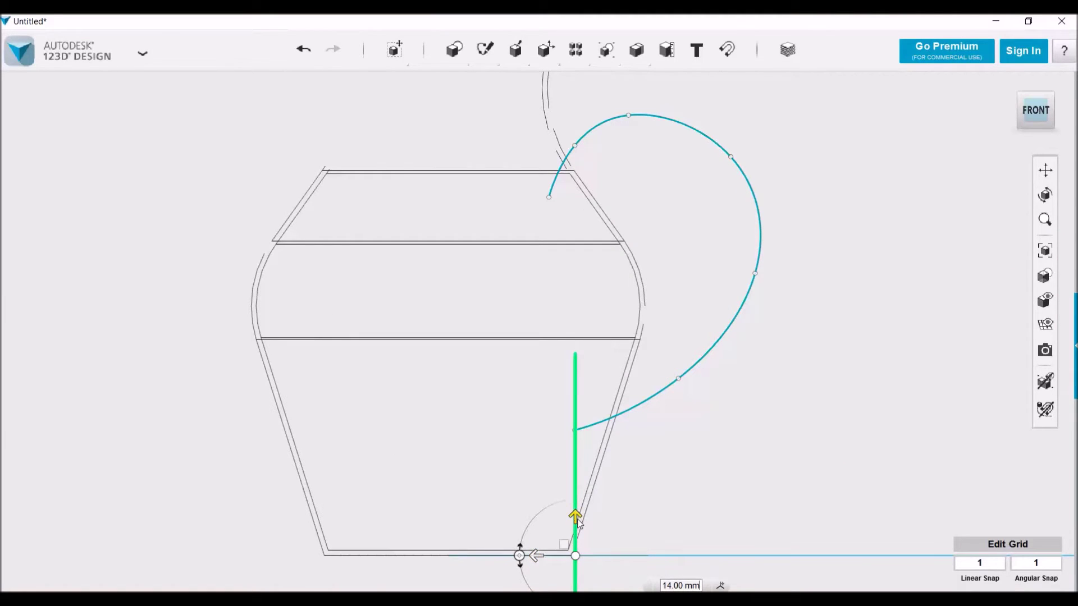
{"action": "left_click_drag", "start_coordinate": [575, 519], "coordinate": [575, 373]}
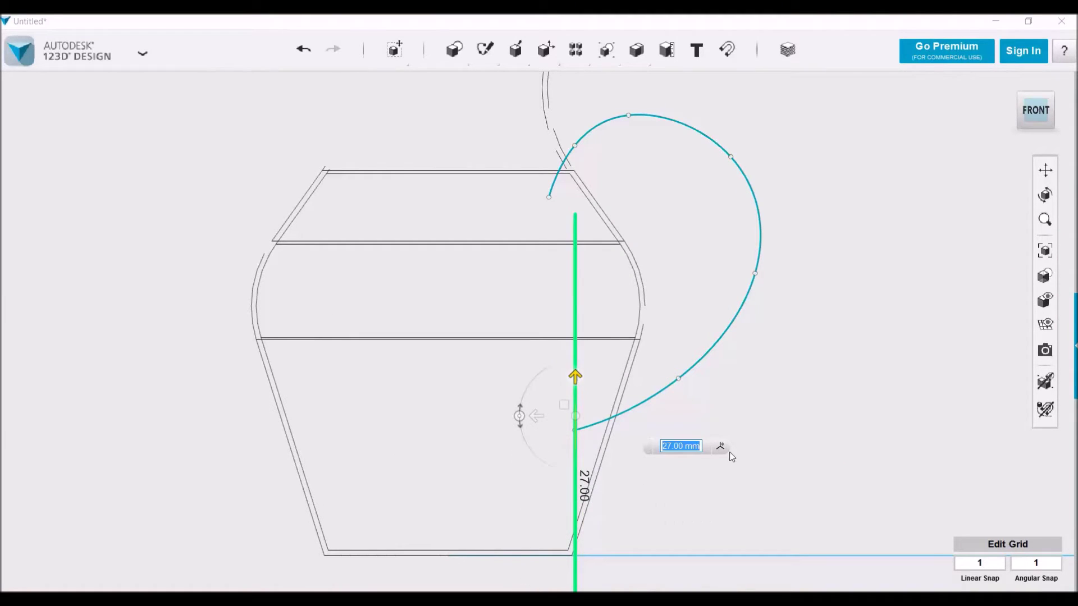
{"action": "left_click", "coordinate": [806, 504]}
{"action": "right_click_drag", "start_coordinate": [806, 504], "coordinate": [735, 512]}
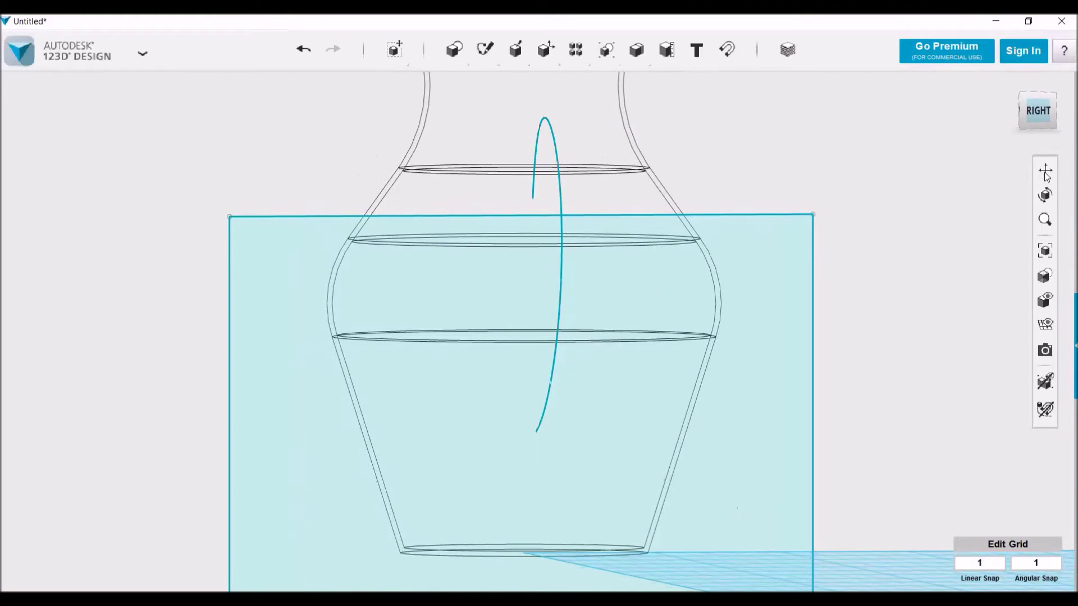
{"action": "left_click", "coordinate": [1035, 112]}
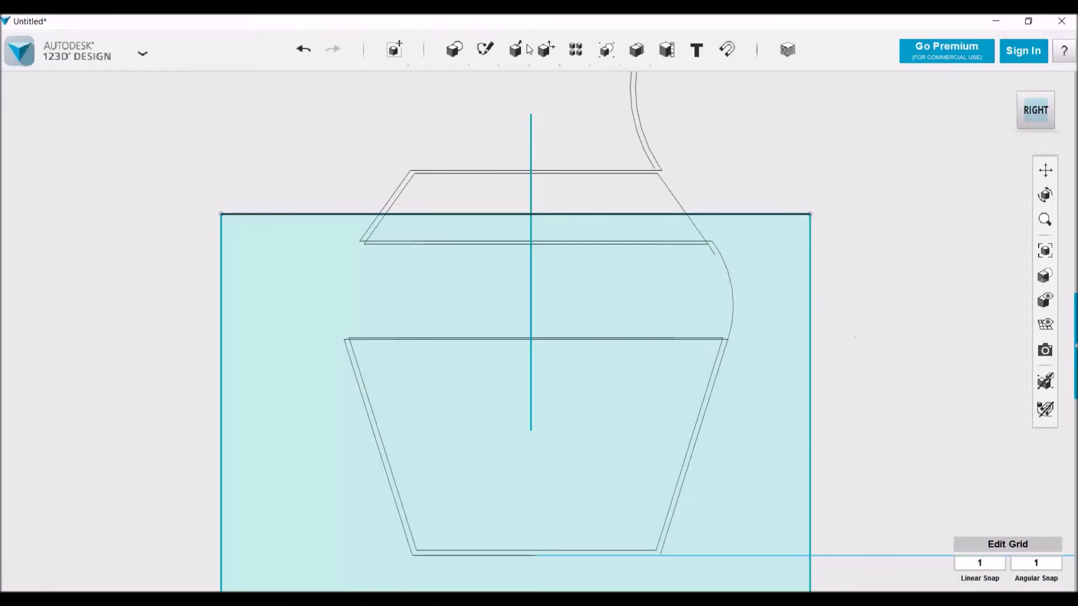
Sketch a small circle on the upright plate, centred on the handle curve's lower end.
{"action": "mouse_move", "coordinate": [485, 50]}
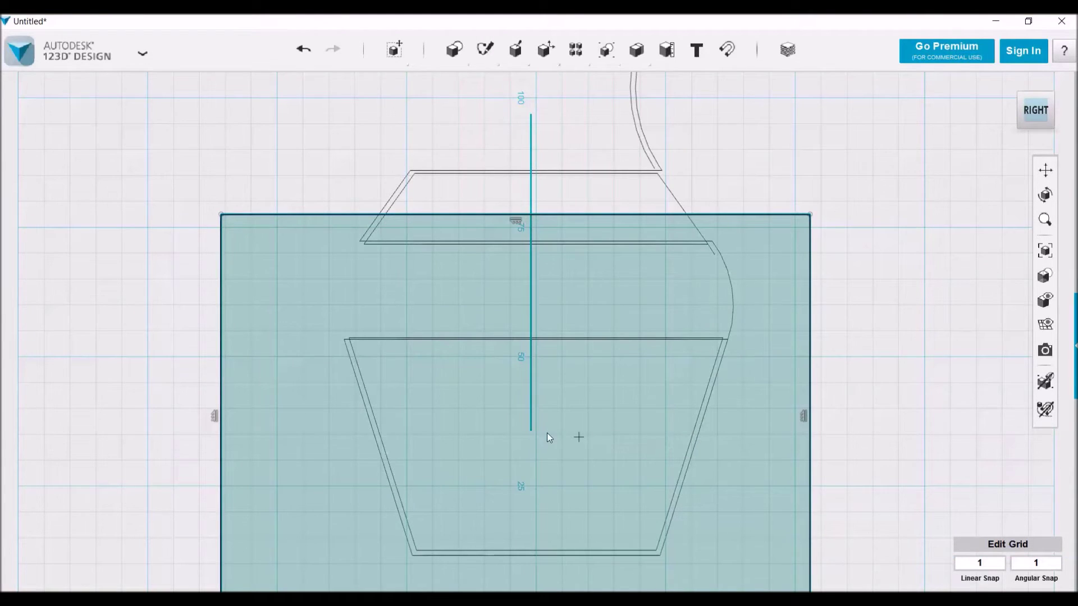
{"action": "mouse_move", "coordinate": [547, 432]}
{"action": "right_mouse_down"}
{"action": "mouse_move", "coordinate": [564, 432]}
{"action": "mouse_move", "coordinate": [554, 437]}
{"action": "right_mouse_up"}
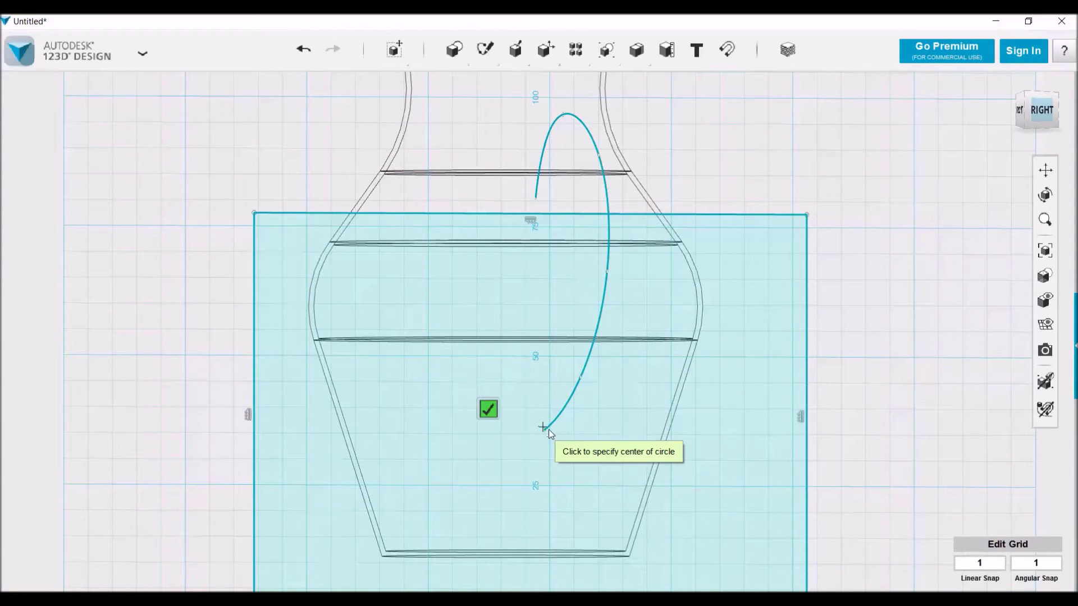
{"action": "right_click_drag", "start_coordinate": [621, 399], "coordinate": [598, 402]}
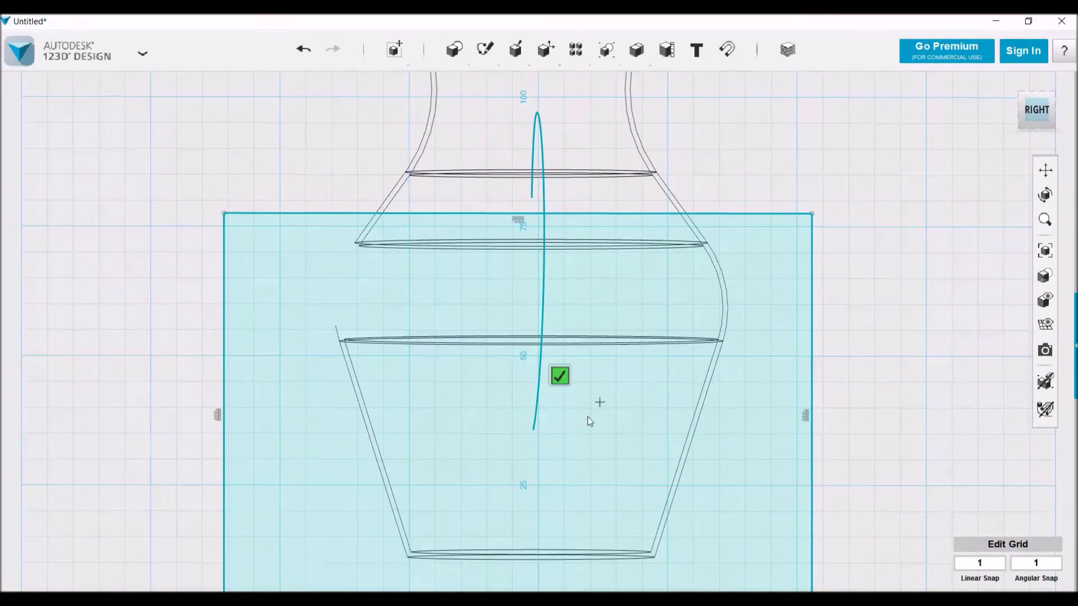
{"action": "scroll", "coordinate": [536, 435], "scroll_direction": "up", "scroll_amount": 2}
{"action": "scroll", "coordinate": [536, 436], "scroll_direction": "up", "scroll_amount": 3}
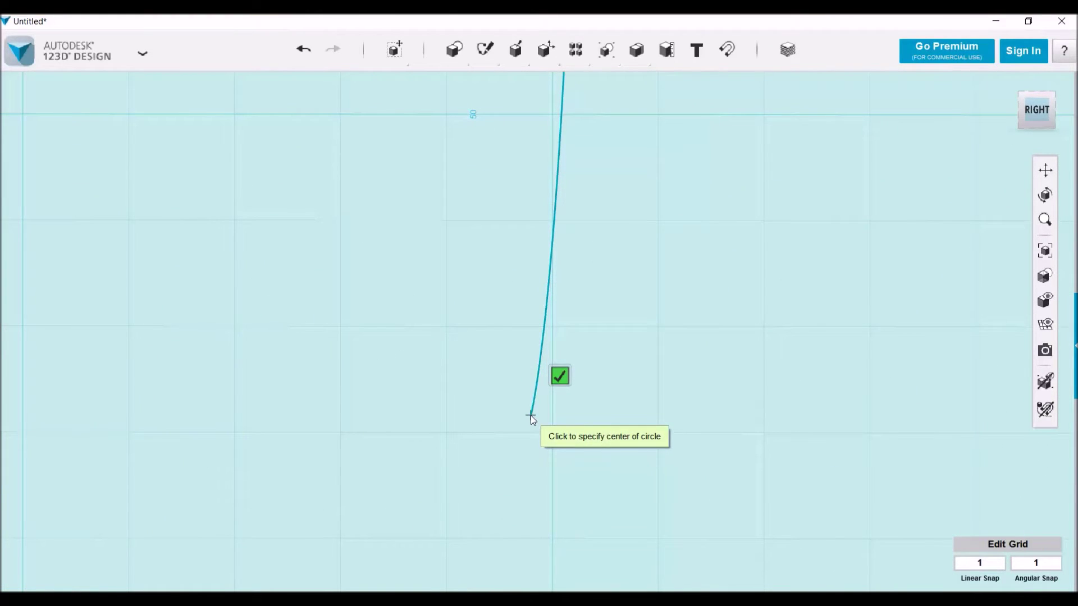
{"action": "left_click", "coordinate": [531, 415]}
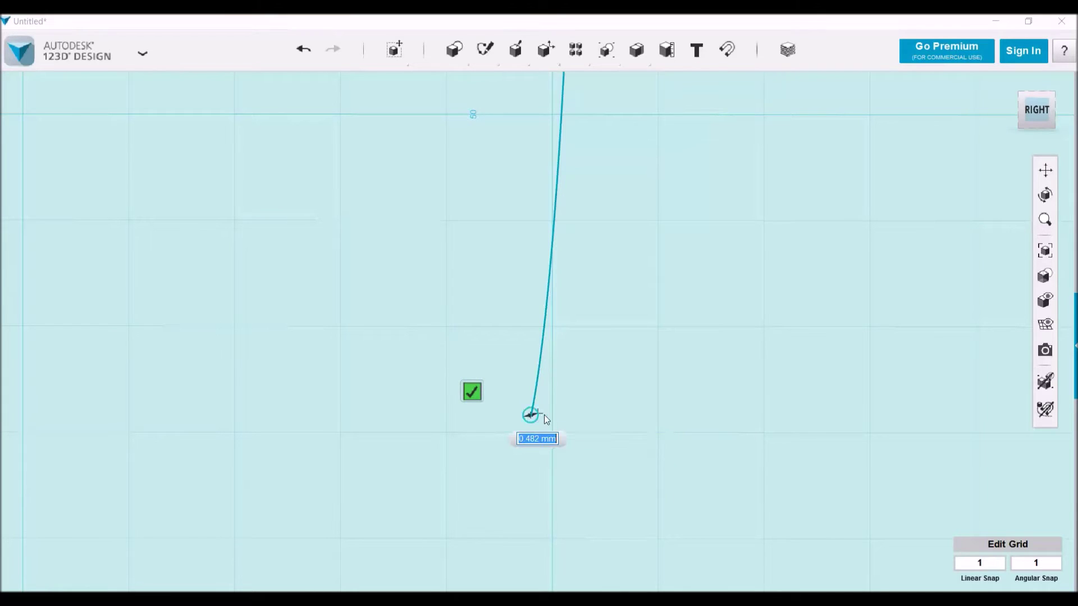
{"action": "left_click", "coordinate": [562, 379]}
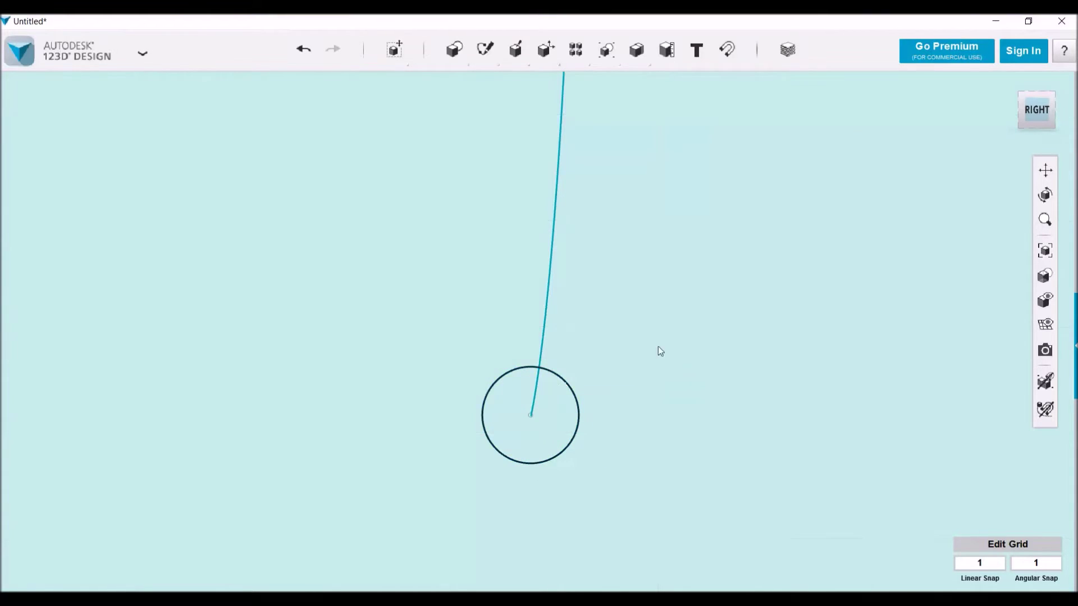
{"action": "left_click", "coordinate": [1009, 83]}
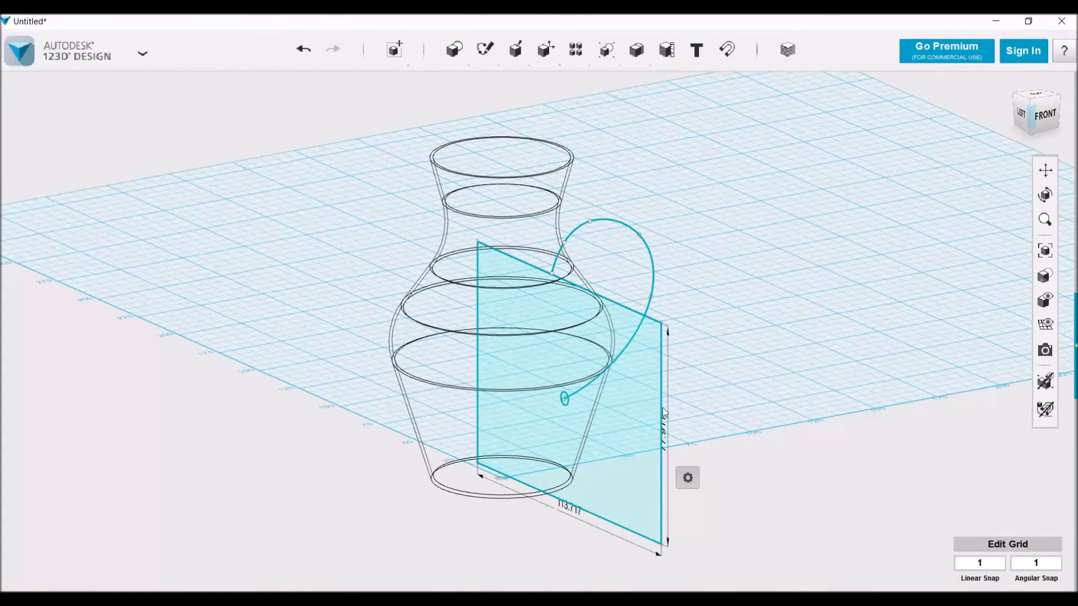
{"action": "left_click", "coordinate": [686, 477]}
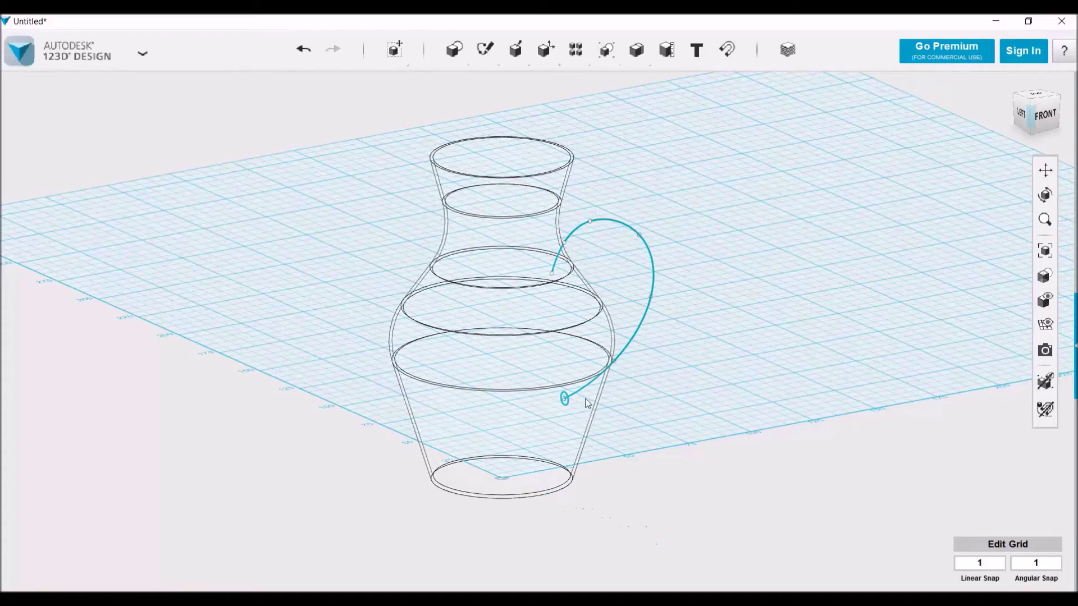
Zoom and orbit to check the circle profile on the curve end, then pan out to the whole handle.
{"action": "scroll", "coordinate": [586, 405], "scroll_direction": "up", "scroll_amount": 5}
{"action": "scroll", "coordinate": [584, 409], "scroll_direction": "up", "scroll_amount": 5}
{"action": "mouse_move", "coordinate": [570, 404]}
{"action": "right_mouse_down"}
{"action": "mouse_move", "coordinate": [548, 438]}
{"action": "mouse_move", "coordinate": [522, 436]}
{"action": "right_mouse_up"}
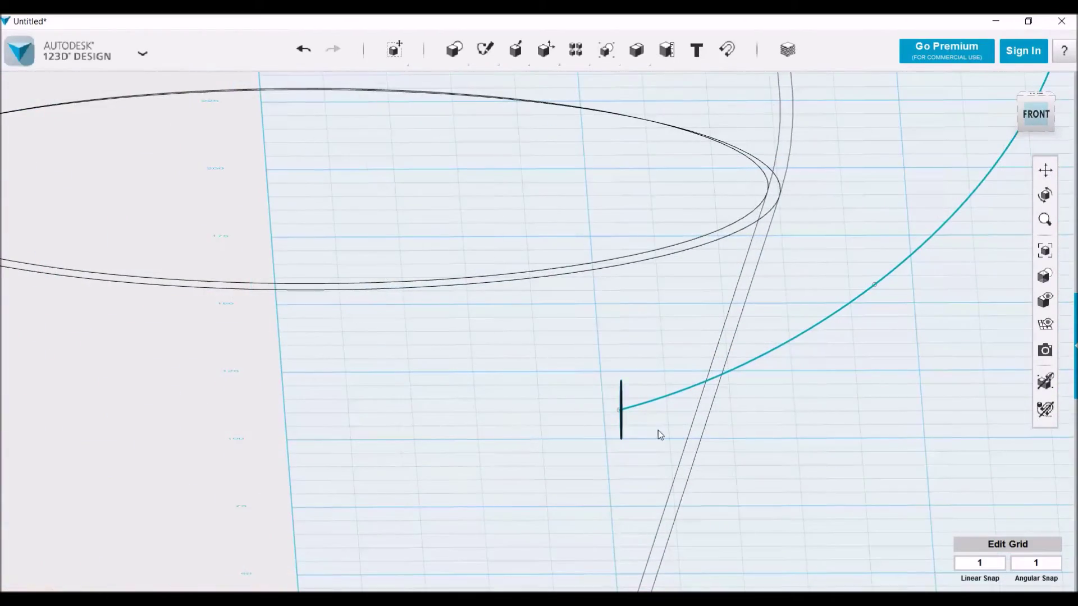
{"action": "scroll", "coordinate": [601, 442], "scroll_direction": "up", "scroll_amount": 5}
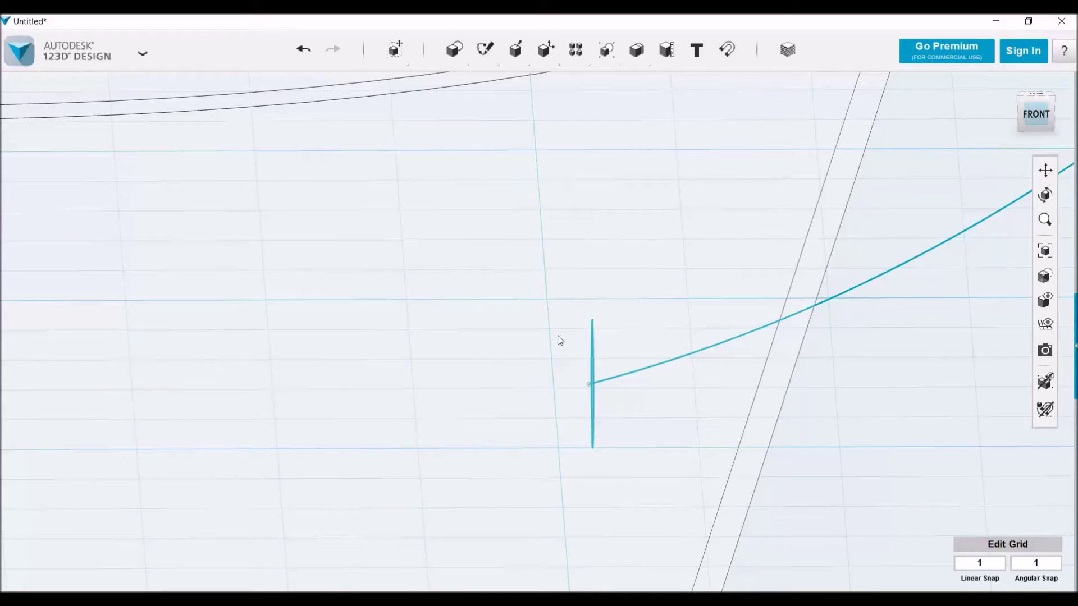
{"action": "mouse_move", "coordinate": [625, 404]}
{"action": "right_mouse_down"}
{"action": "mouse_move", "coordinate": [631, 436]}
{"action": "mouse_move", "coordinate": [651, 444]}
{"action": "right_mouse_up"}
{"action": "mouse_move", "coordinate": [515, 50]}
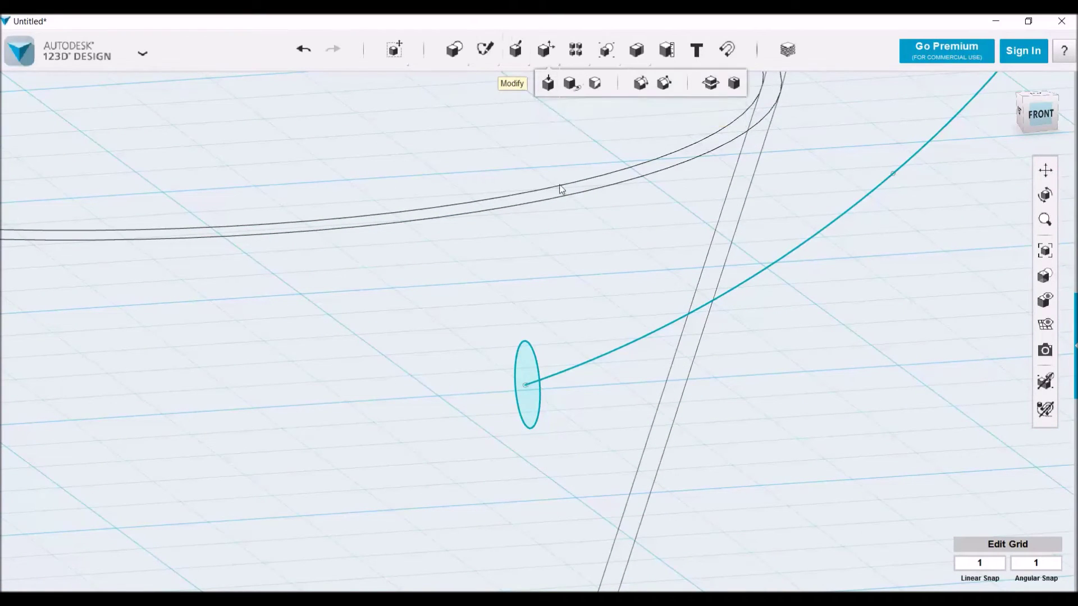
{"action": "scroll", "coordinate": [559, 202], "scroll_direction": "down", "scroll_amount": 5}
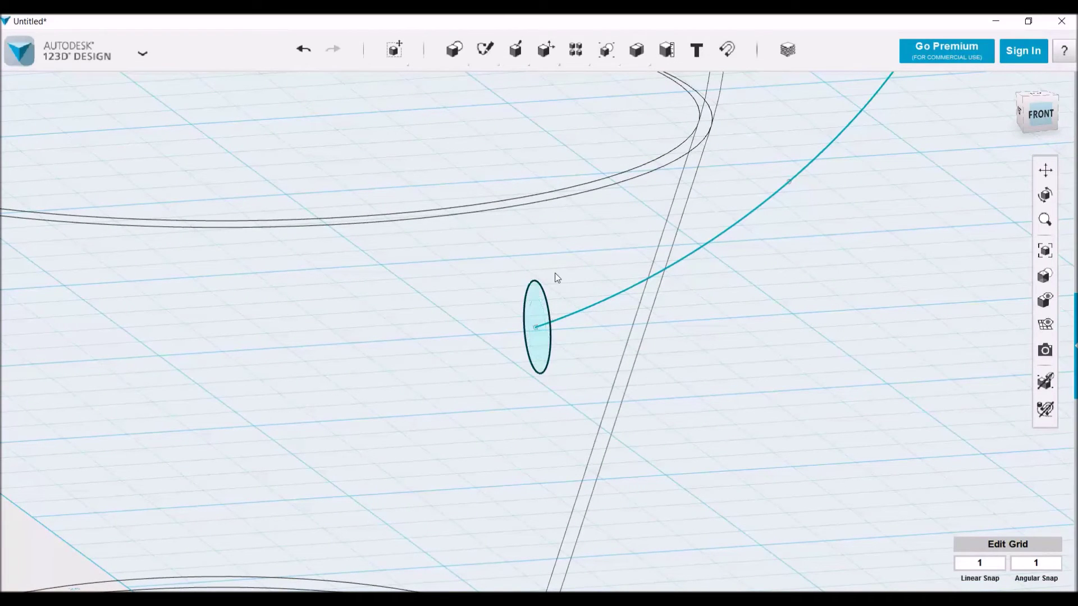
{"action": "scroll", "coordinate": [630, 279], "scroll_direction": "down", "scroll_amount": 5}
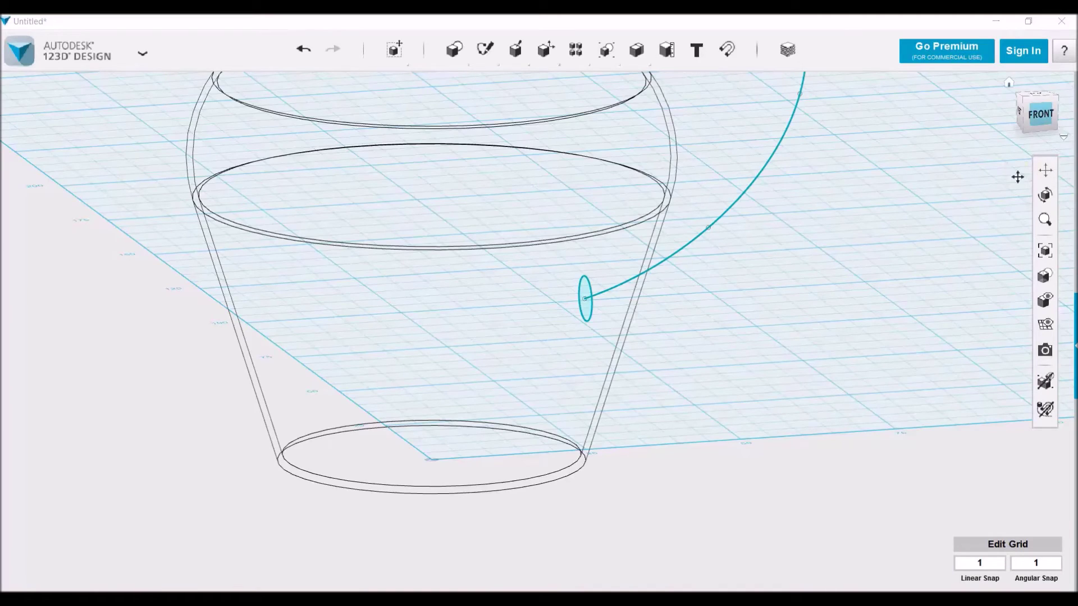
{"action": "left_click_drag", "start_coordinate": [1017, 177], "coordinate": [794, 404]}
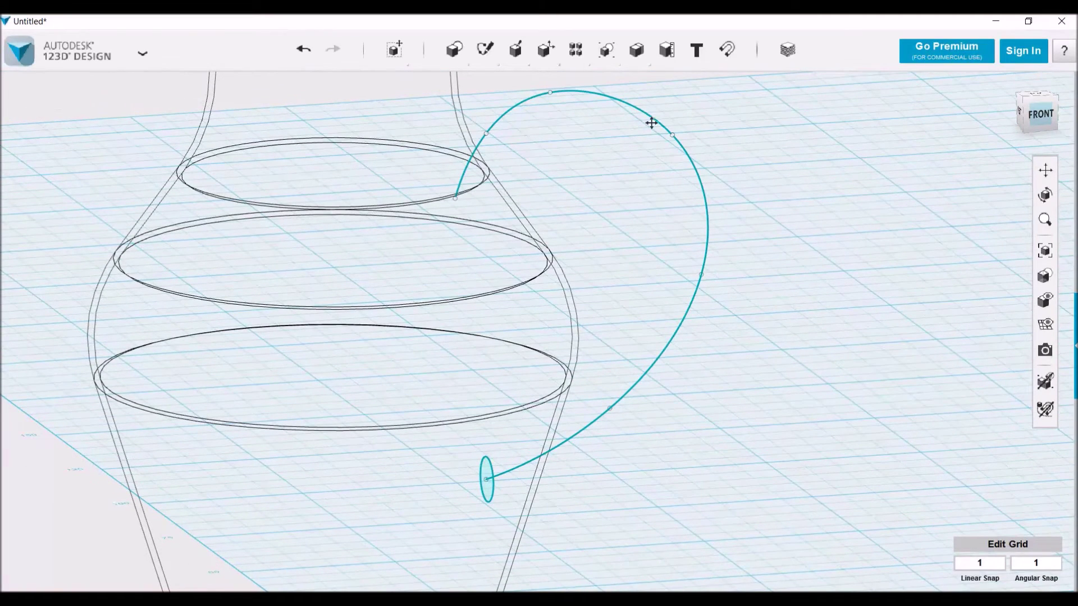
{"action": "mouse_move", "coordinate": [596, 63]}
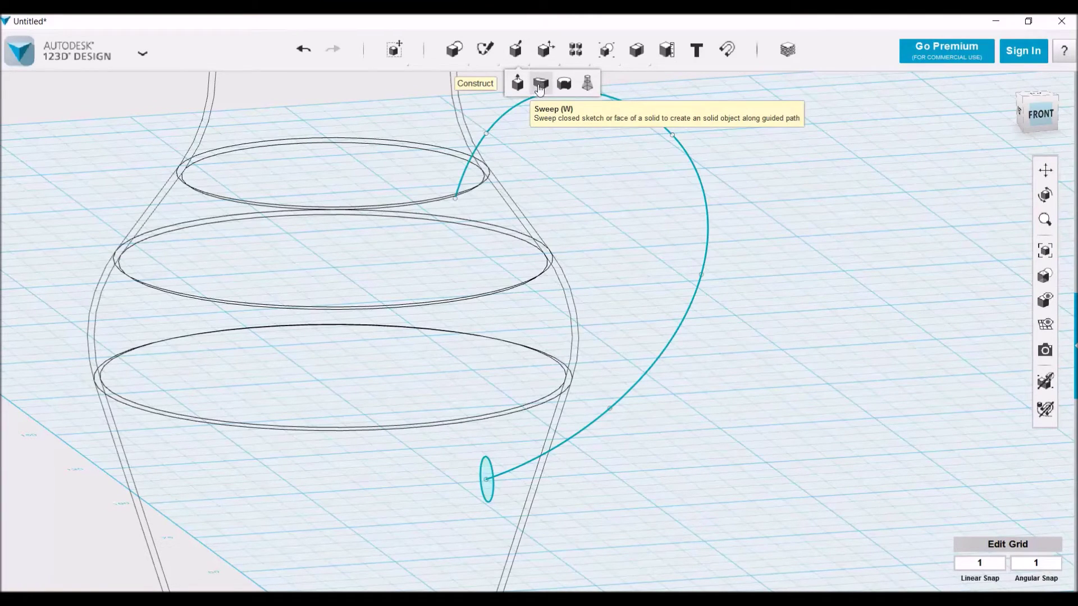
{"action": "left_click", "coordinate": [538, 85]}
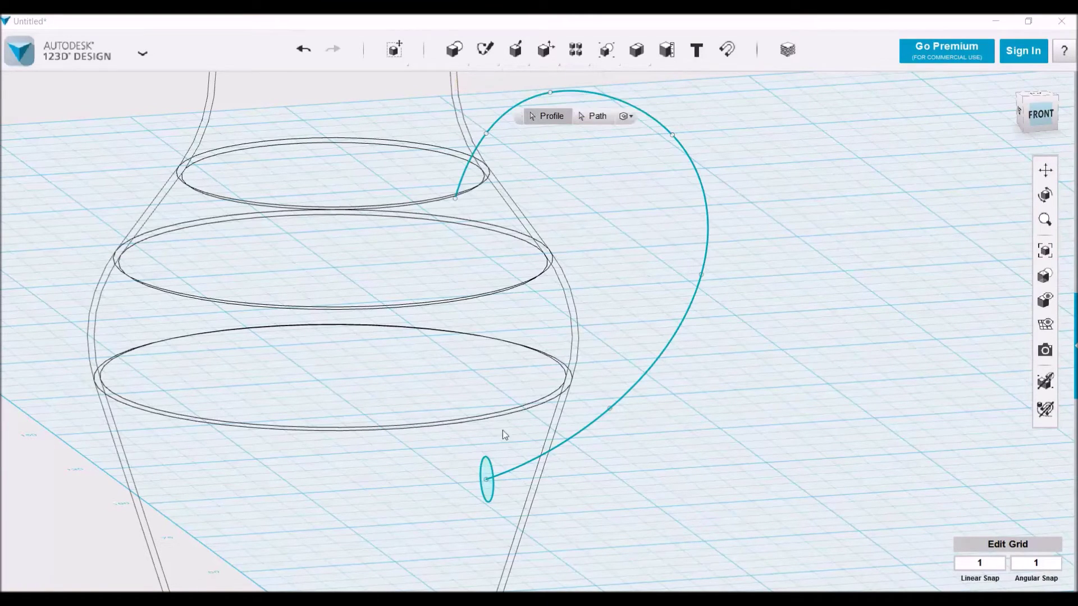
Sweep the small ellipse along the handle curve as a New Solid, then show Materials Only.
{"action": "left_click", "coordinate": [488, 476]}
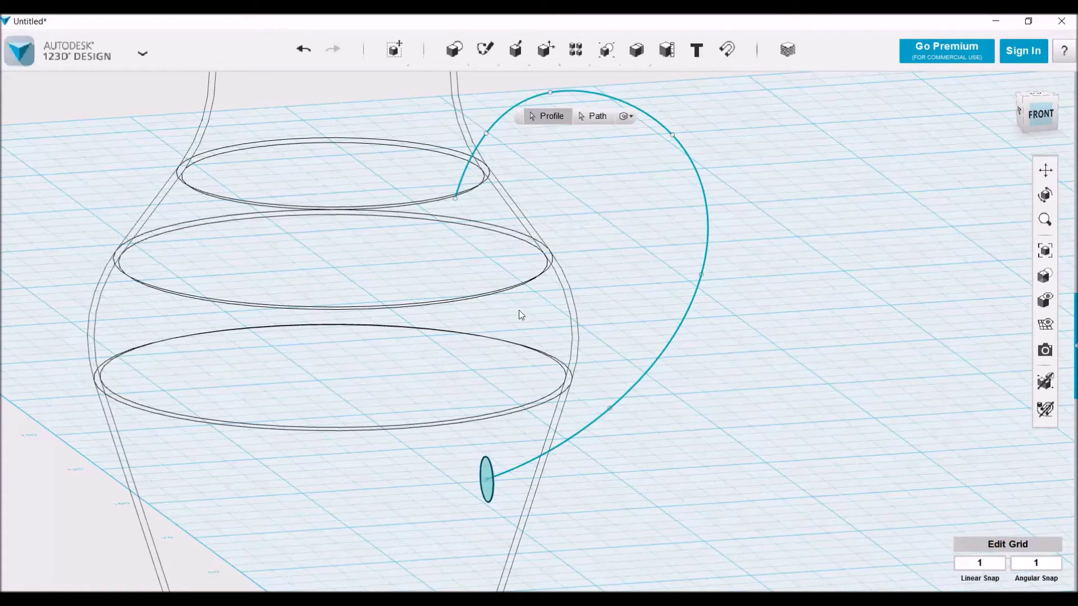
{"action": "left_click", "coordinate": [586, 121]}
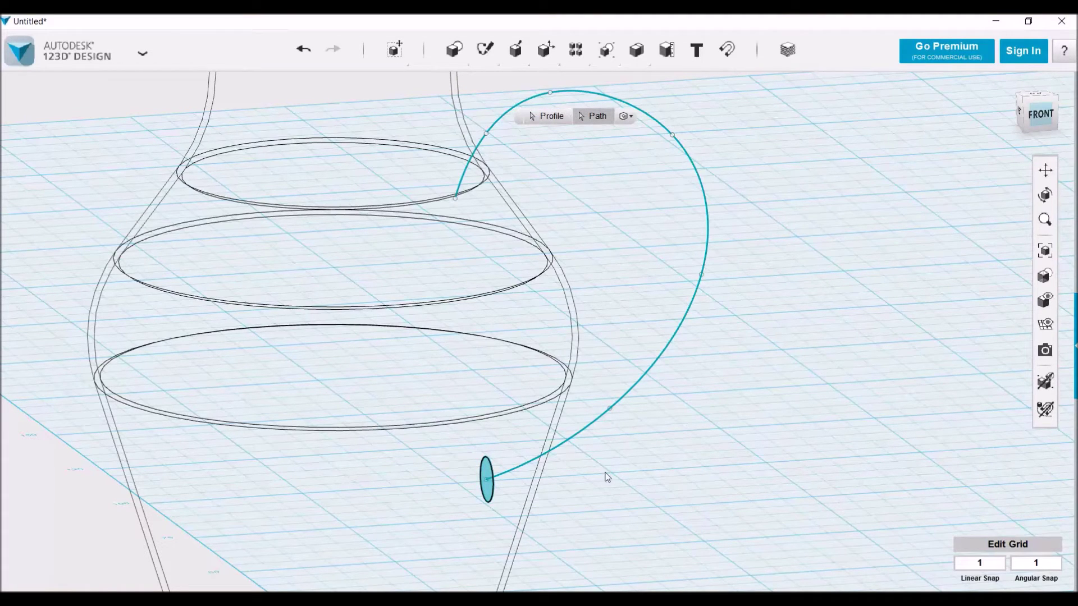
{"action": "left_click", "coordinate": [584, 427]}
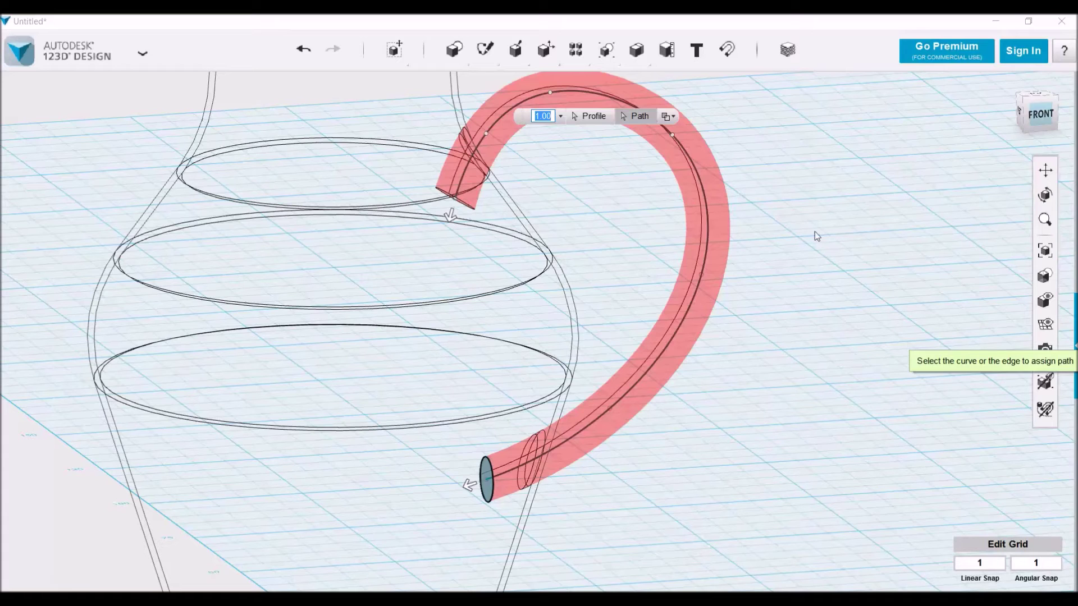
{"action": "left_click", "coordinate": [672, 119]}
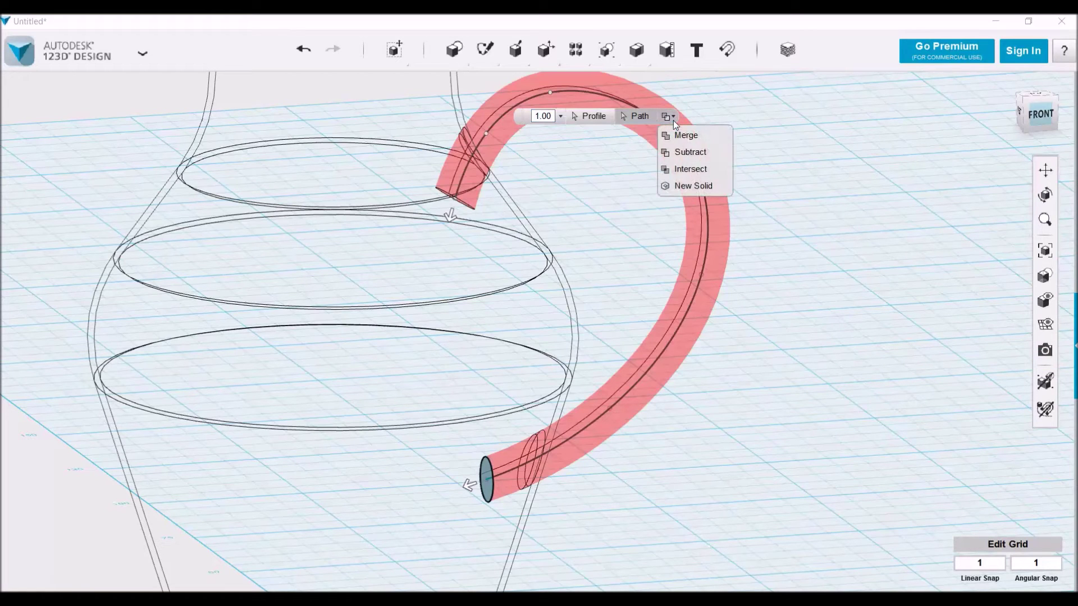
{"action": "left_click", "coordinate": [682, 184]}
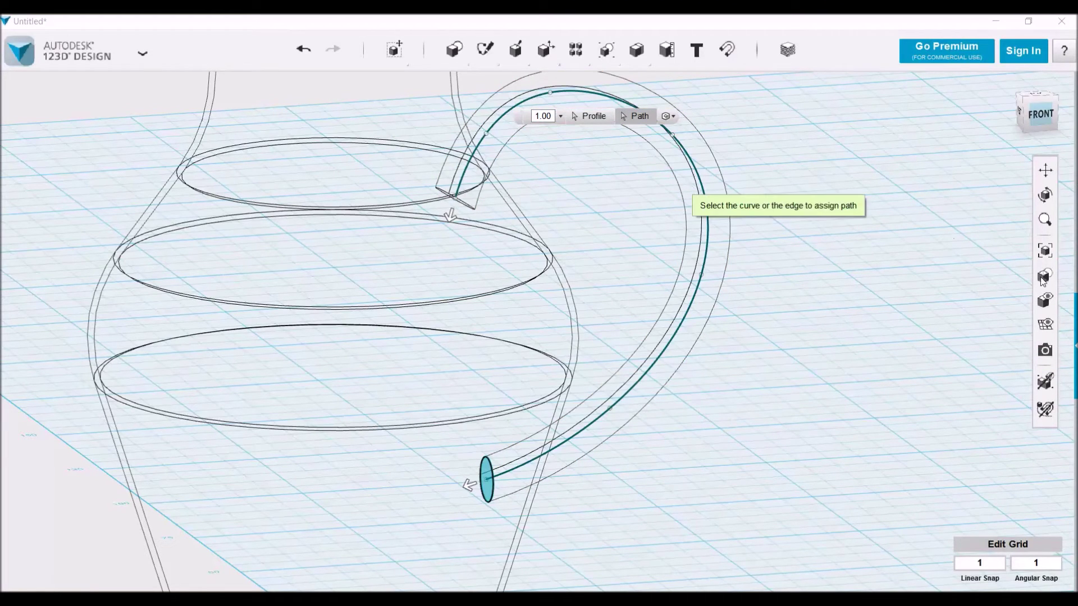
{"action": "mouse_move", "coordinate": [1045, 275]}
{"action": "left_click", "coordinate": [1024, 290]}
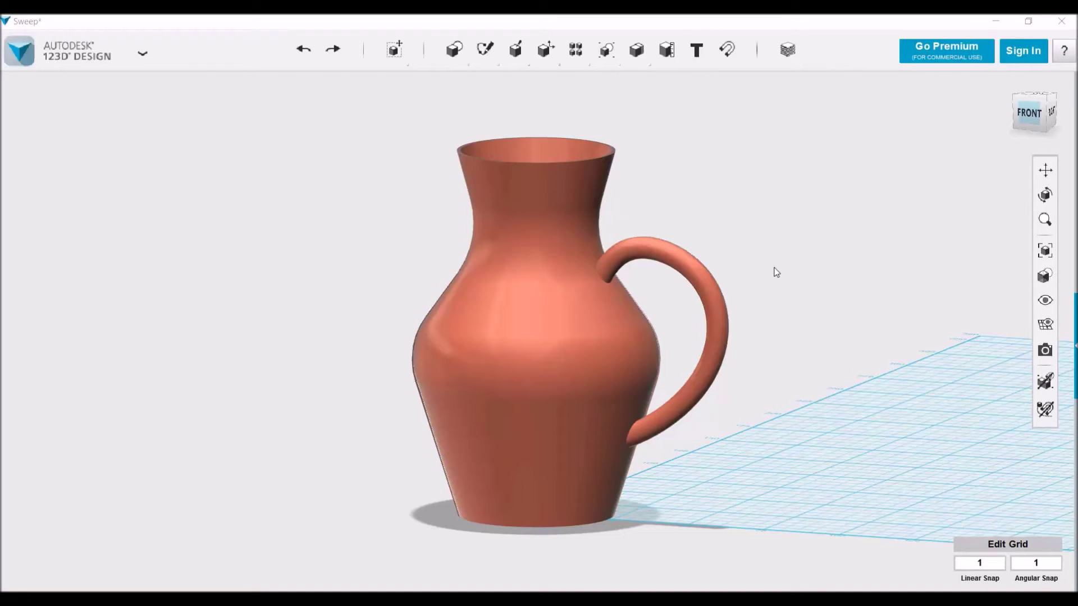
Sketch a rectangle over the jug in Top view, from left of the jug past the handle.
{"action": "right_click_drag", "start_coordinate": [924, 117], "coordinate": [905, 160]}
{"action": "left_click", "coordinate": [1037, 102]}
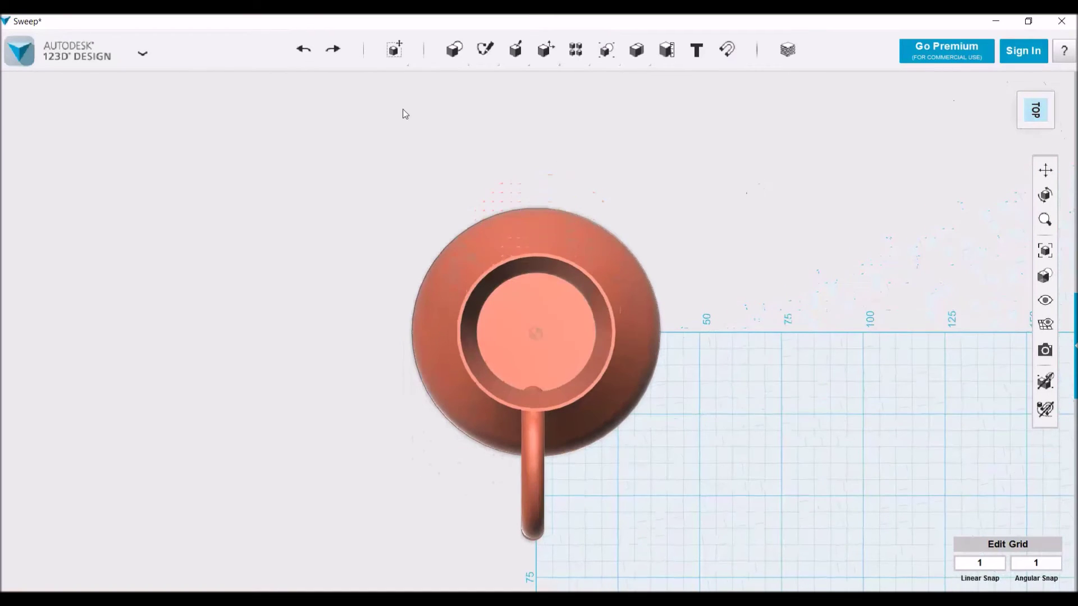
{"action": "mouse_move", "coordinate": [488, 51]}
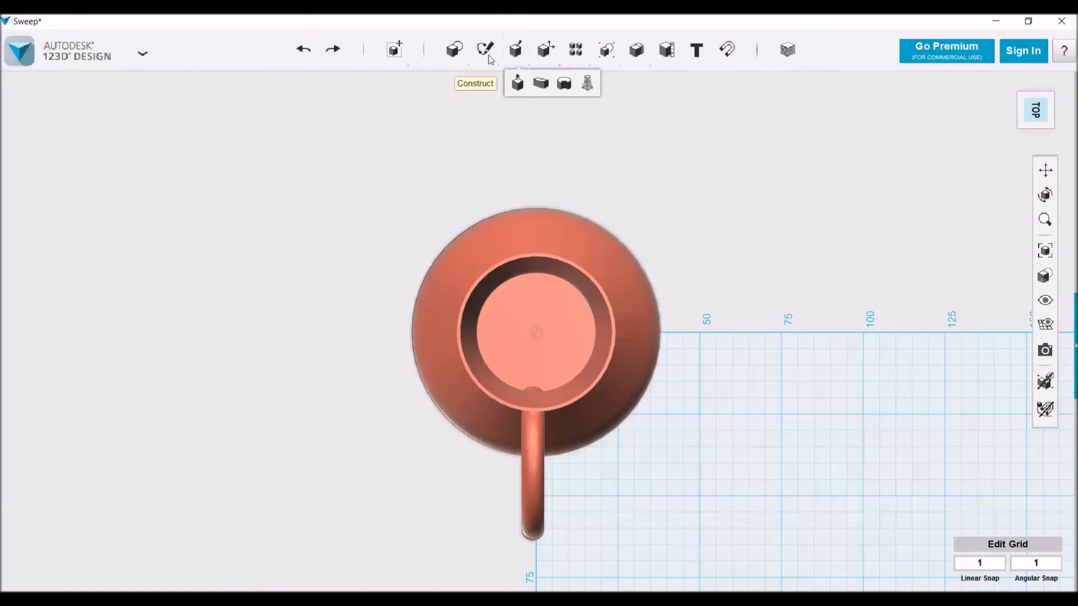
{"action": "left_click", "coordinate": [488, 86]}
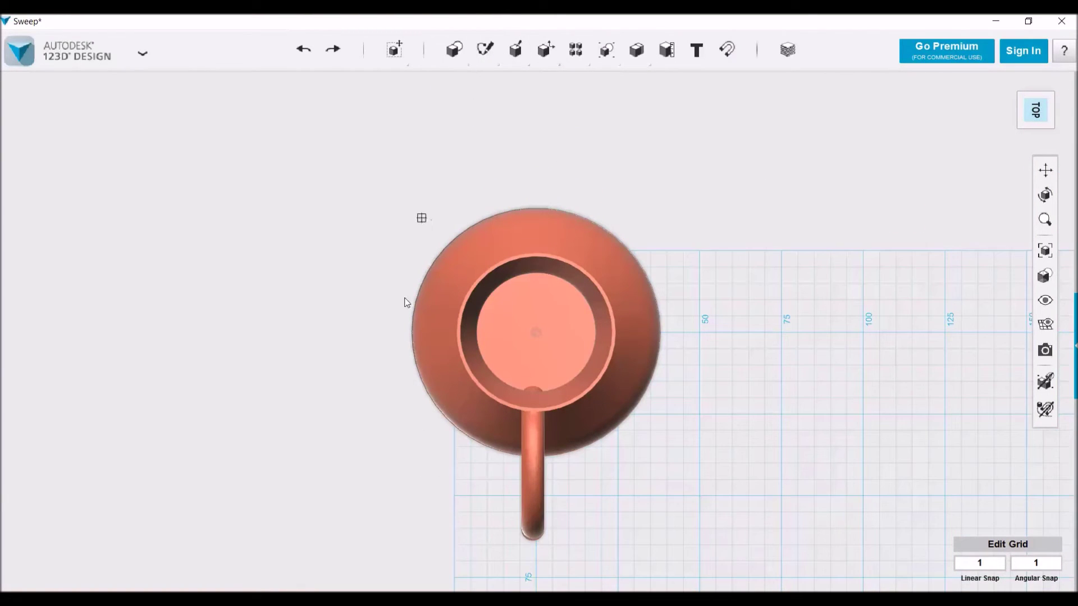
{"action": "left_click", "coordinate": [328, 325]}
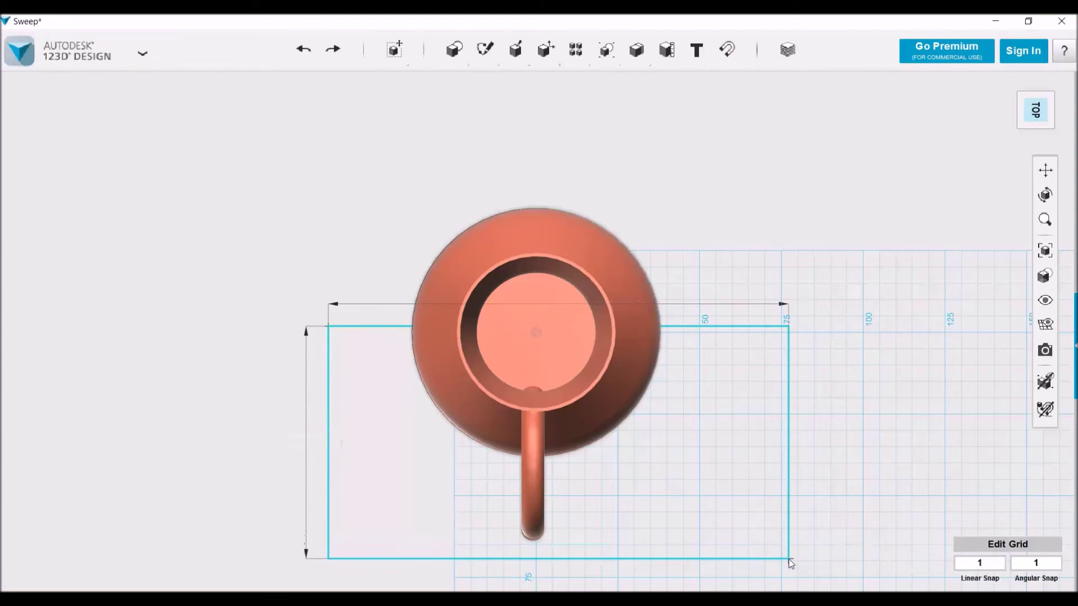
{"action": "left_click", "coordinate": [790, 559]}
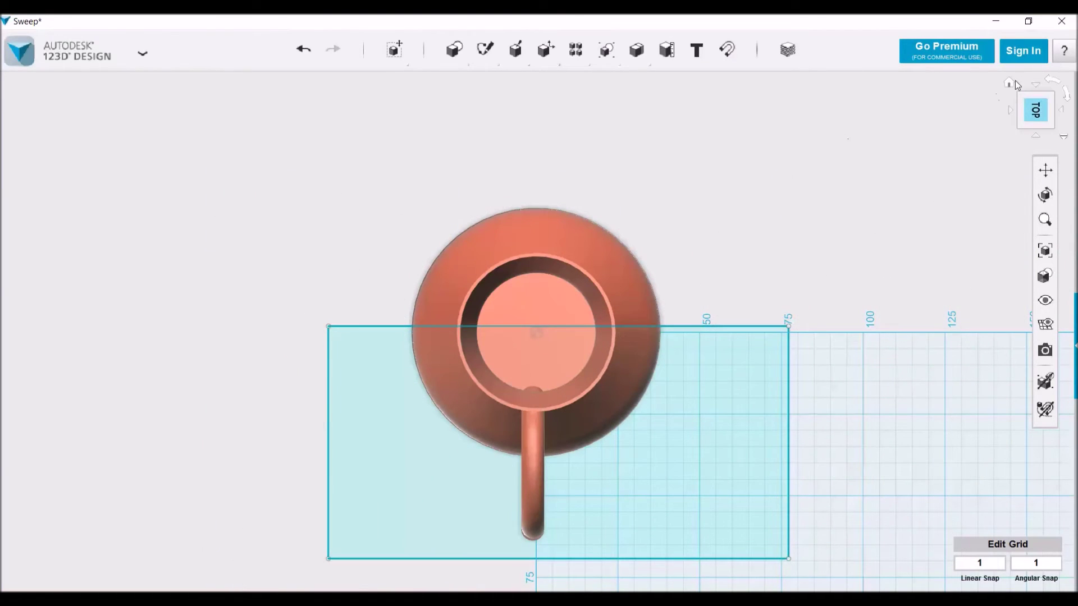
{"action": "left_click", "coordinate": [1015, 80]}
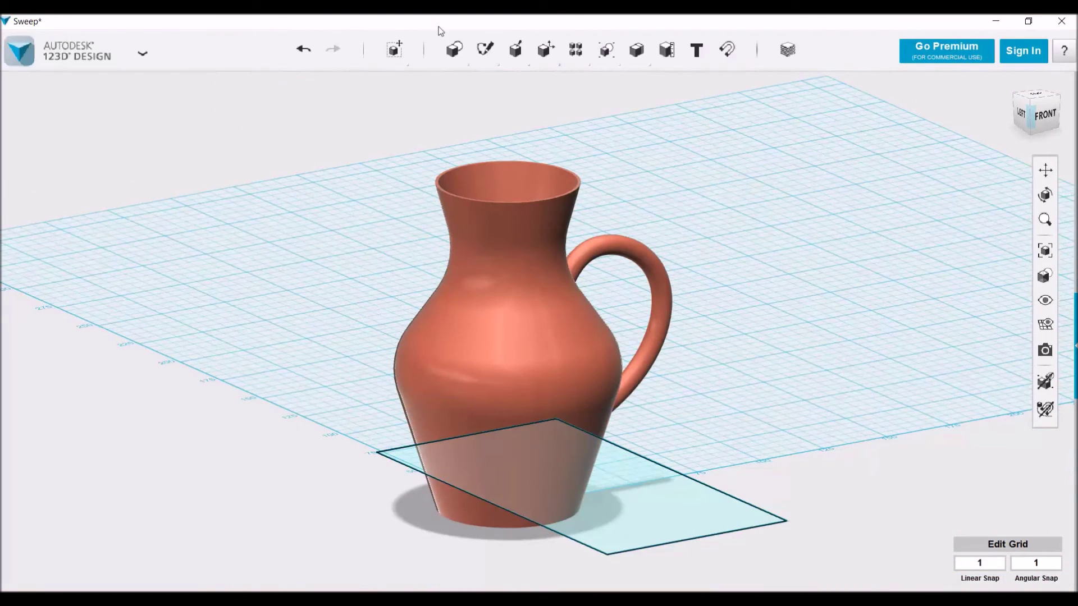
Rotate the rectangle plane 90° to stand it upright.
{"action": "mouse_move", "coordinate": [394, 47]}
{"action": "left_click", "coordinate": [396, 82]}
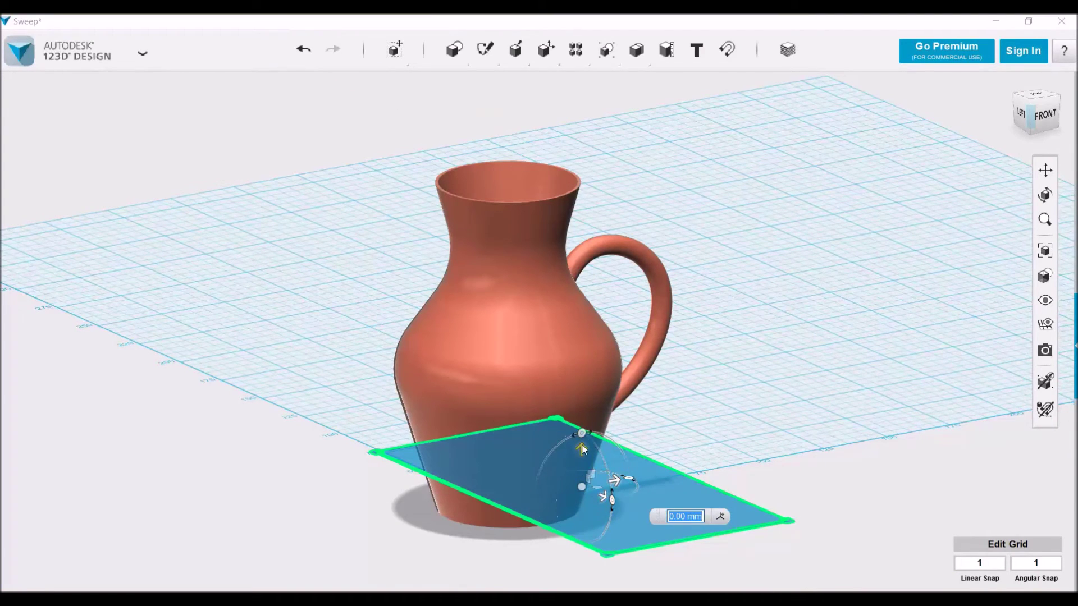
{"action": "left_click_drag", "start_coordinate": [581, 434], "coordinate": [545, 483]}
{"action": "type", "text": "90"}
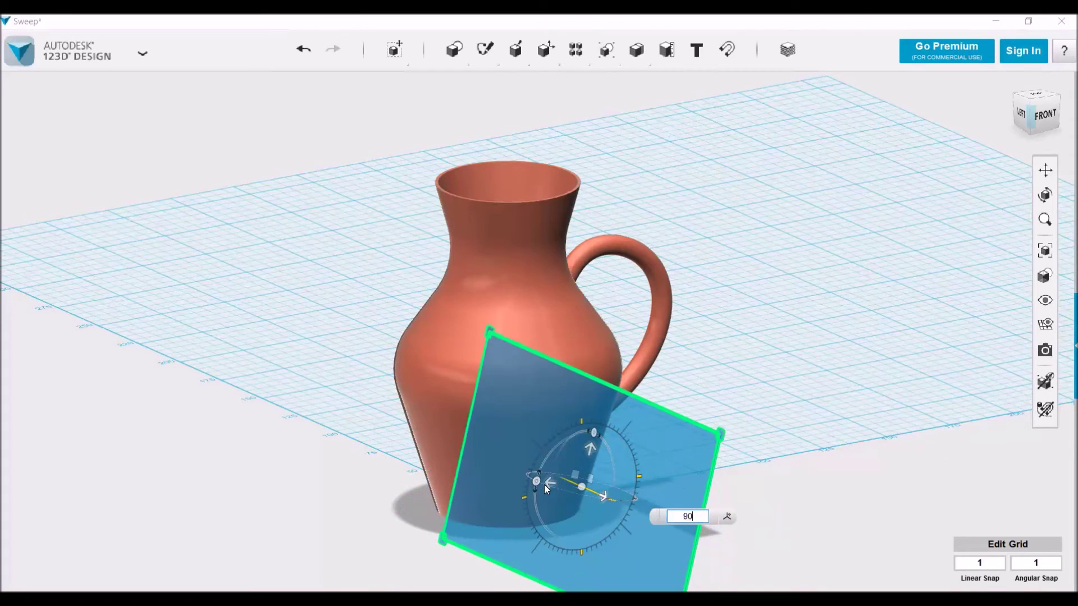
{"action": "key", "text": "Return"}
{"action": "left_click", "coordinate": [544, 486]}
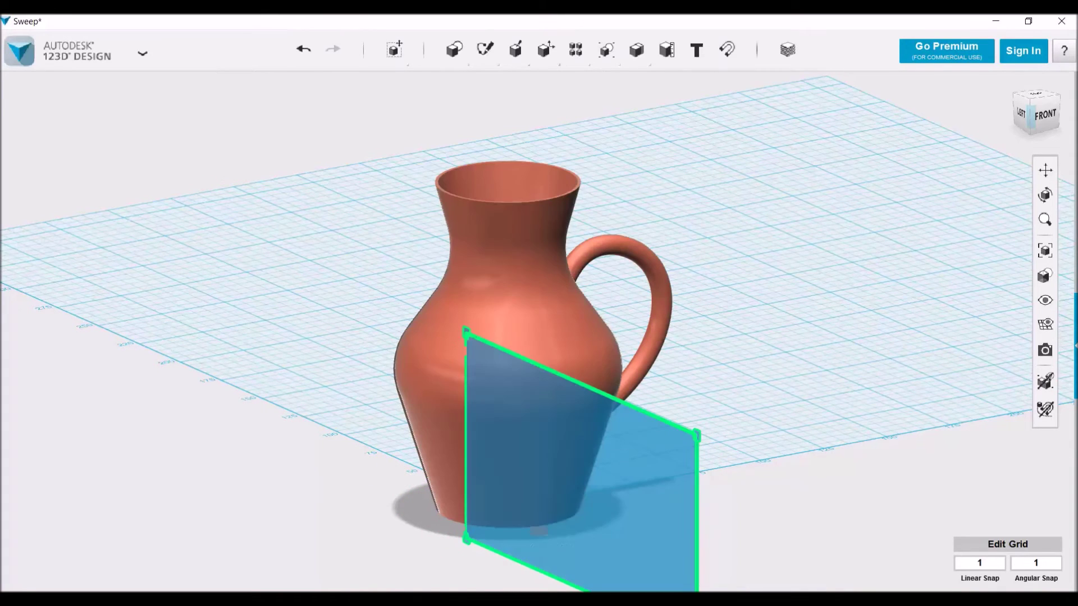
Move the upright plane 30 mm left into the jug body.
{"action": "left_click", "coordinate": [1045, 116]}
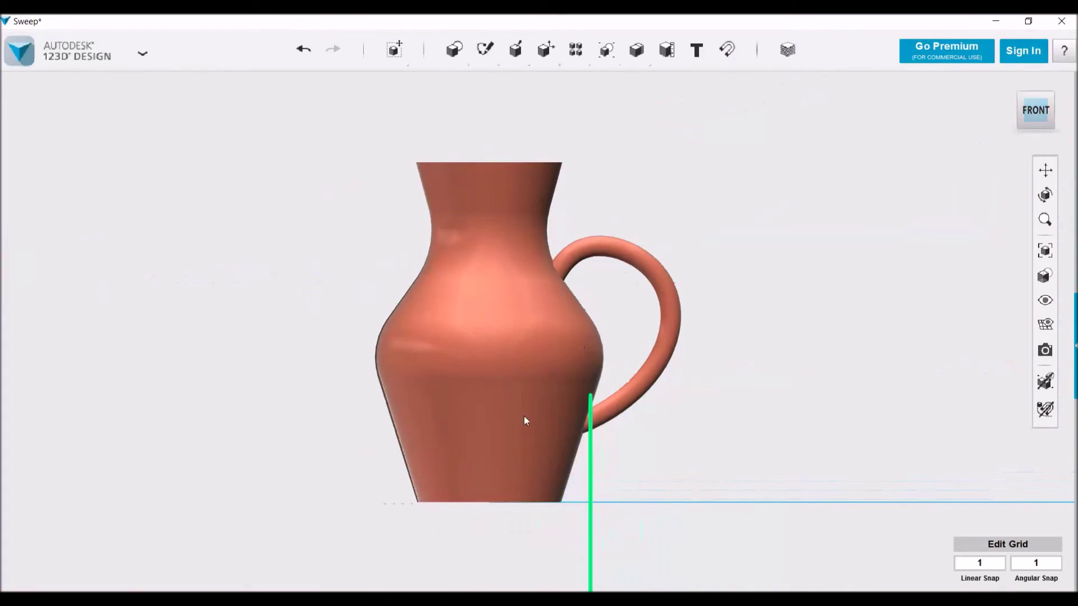
{"action": "left_click", "coordinate": [613, 496]}
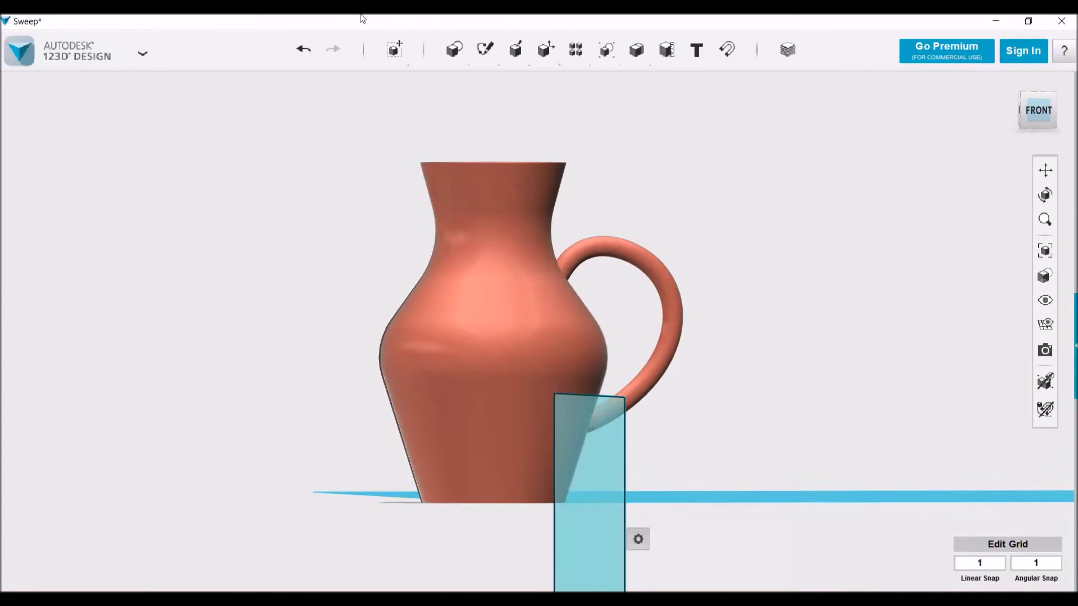
{"action": "mouse_move", "coordinate": [393, 47]}
{"action": "left_click", "coordinate": [395, 83]}
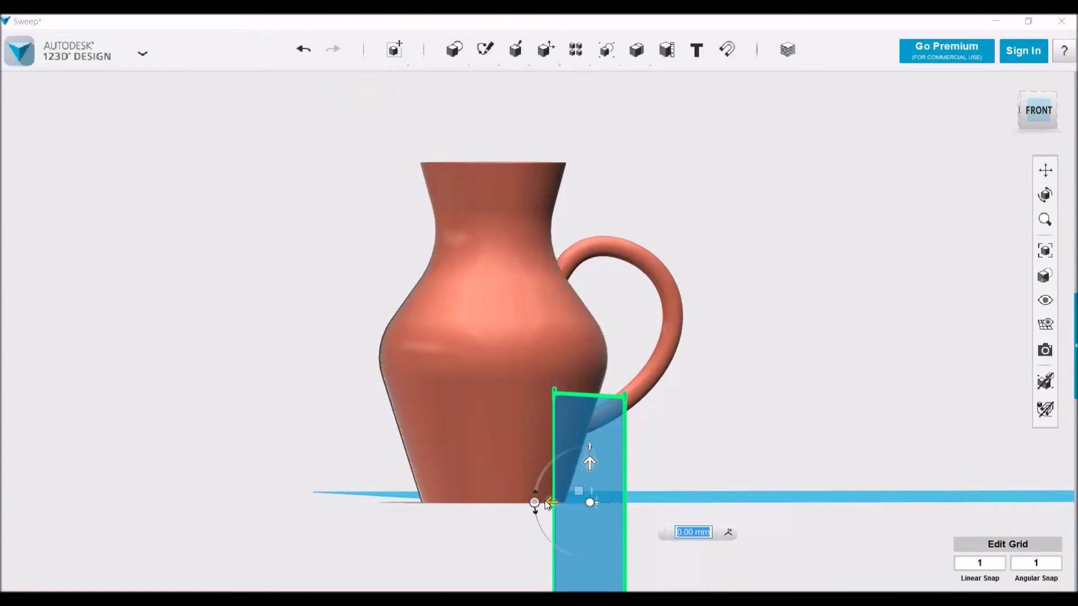
{"action": "left_click_drag", "start_coordinate": [544, 500], "coordinate": [517, 503]}
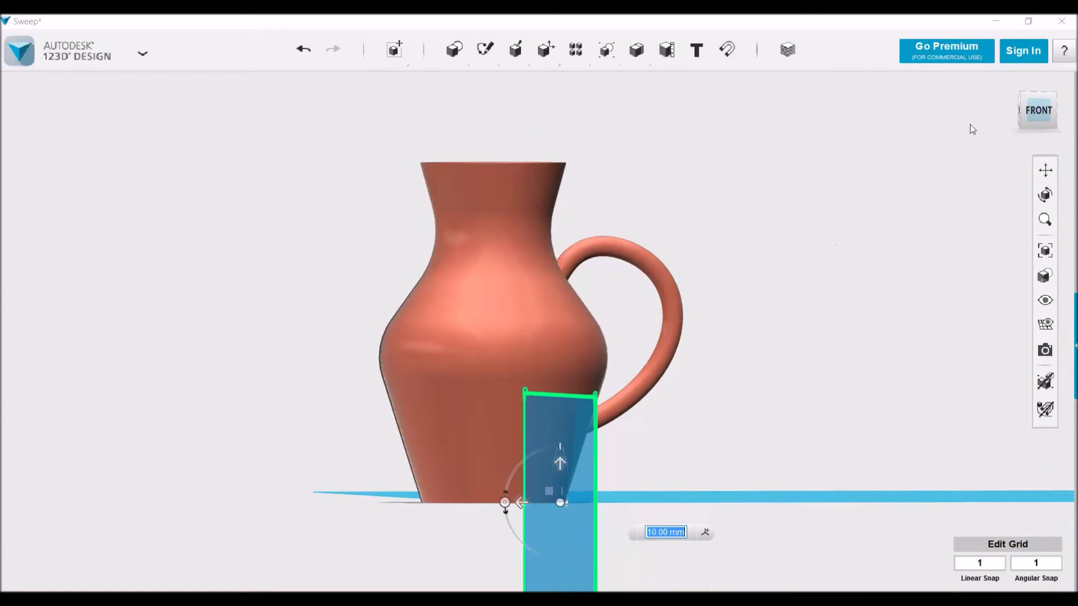
{"action": "left_click", "coordinate": [1035, 116]}
{"action": "left_click_drag", "start_coordinate": [513, 515], "coordinate": [456, 511]}
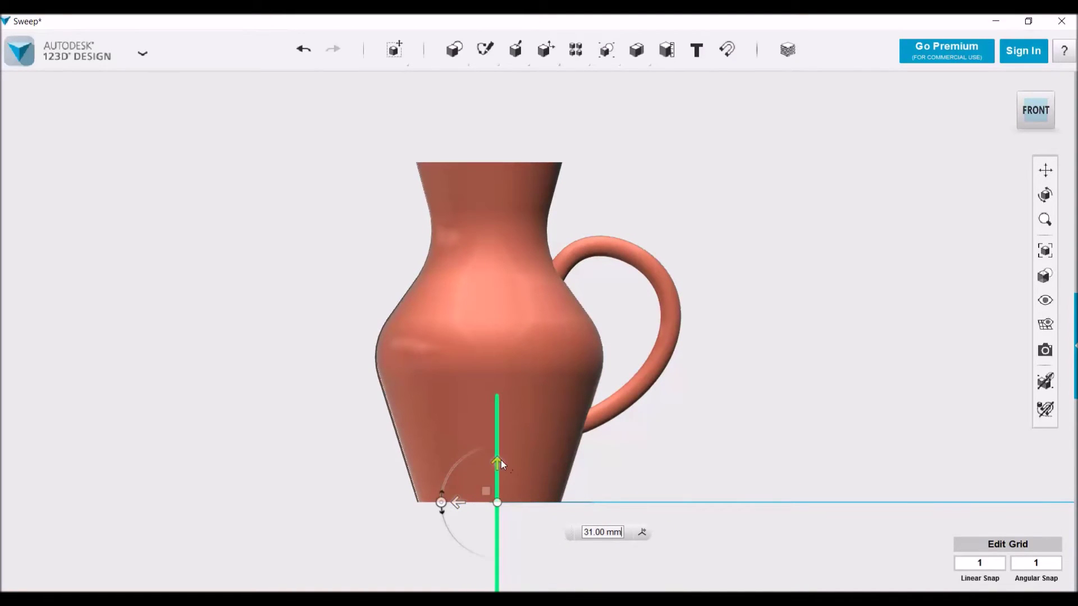
{"action": "left_click_drag", "start_coordinate": [500, 460], "coordinate": [493, 323]}
{"action": "key", "text": "ctrl+z"}
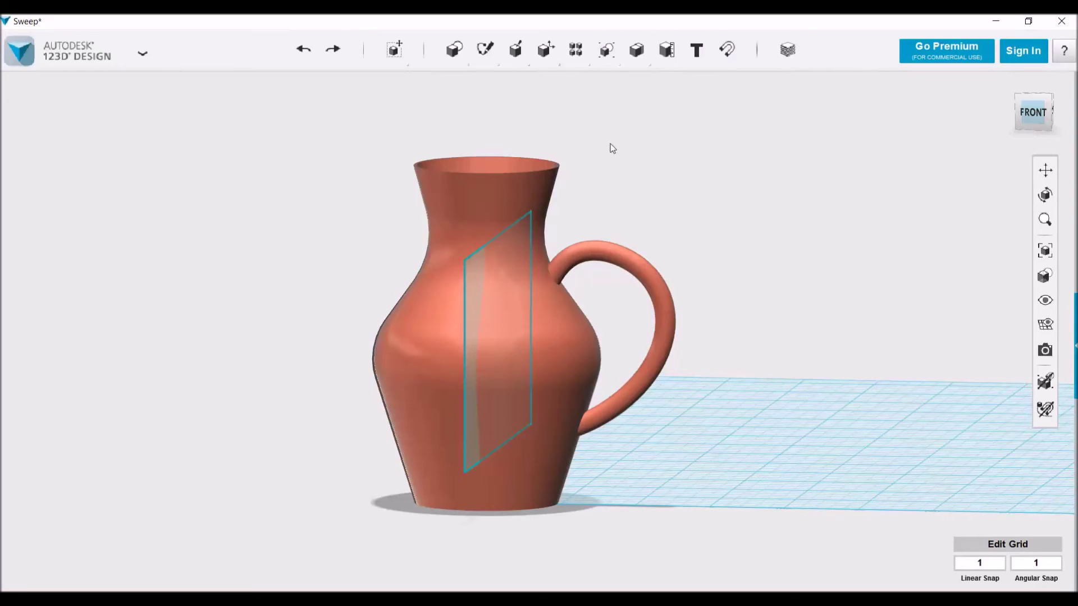
Extrude the upright rectangle 9 mm to the left as a New Solid block.
{"action": "mouse_move", "coordinate": [517, 53]}
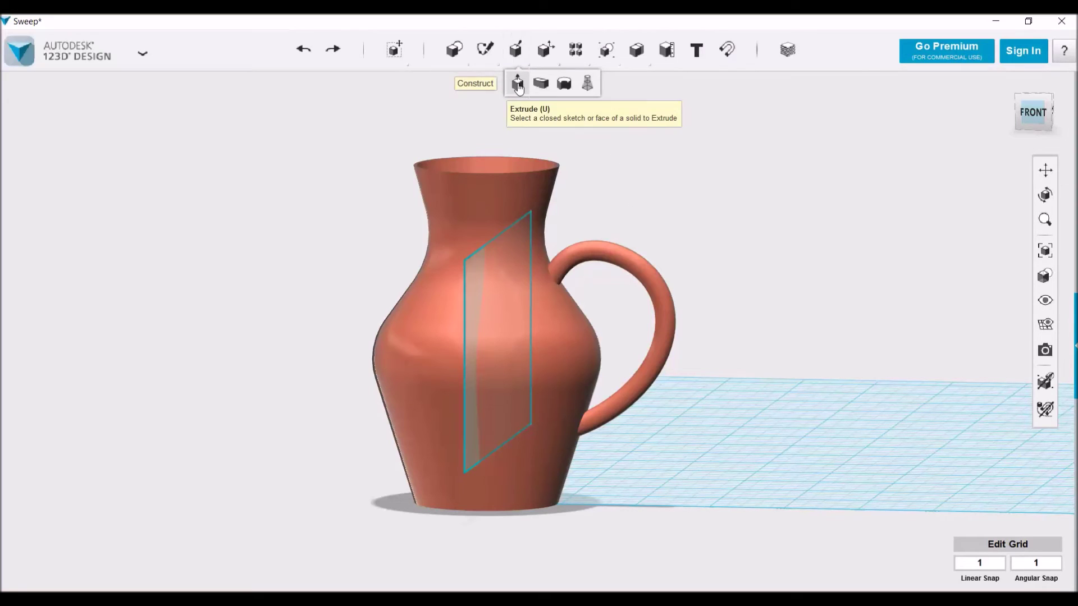
{"action": "left_click", "coordinate": [518, 84]}
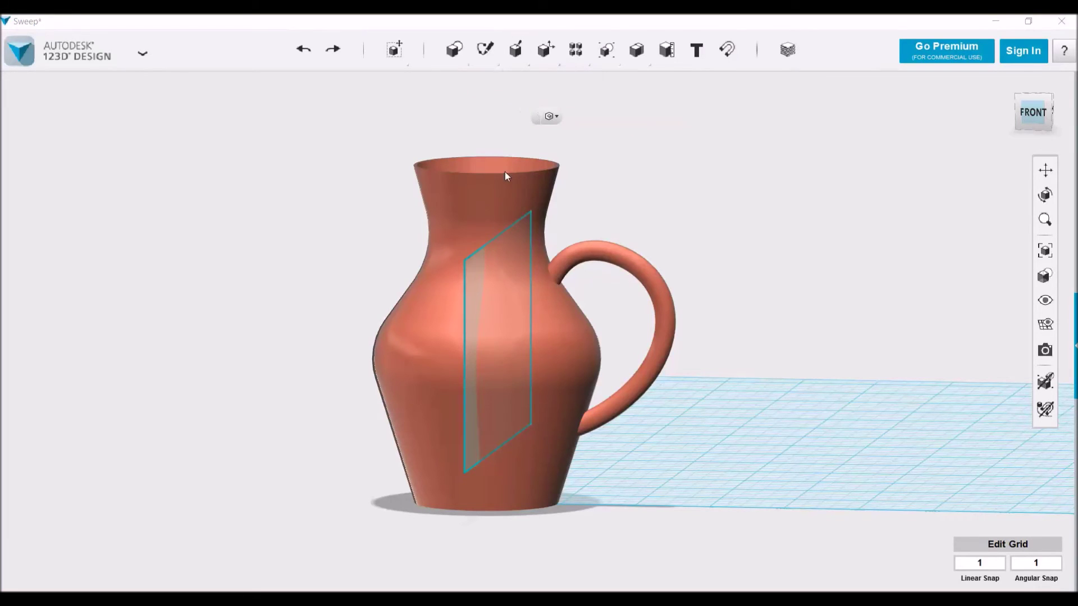
{"action": "left_click", "coordinate": [477, 272]}
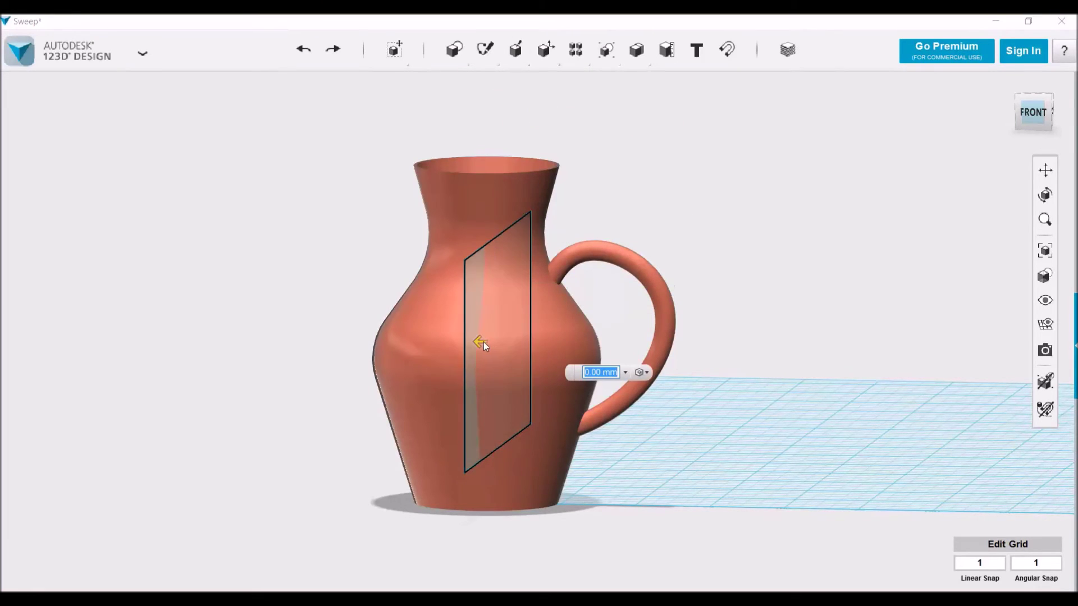
{"action": "left_click_drag", "start_coordinate": [483, 342], "coordinate": [469, 342]}
{"action": "left_click_drag", "start_coordinate": [460, 345], "coordinate": [453, 344]}
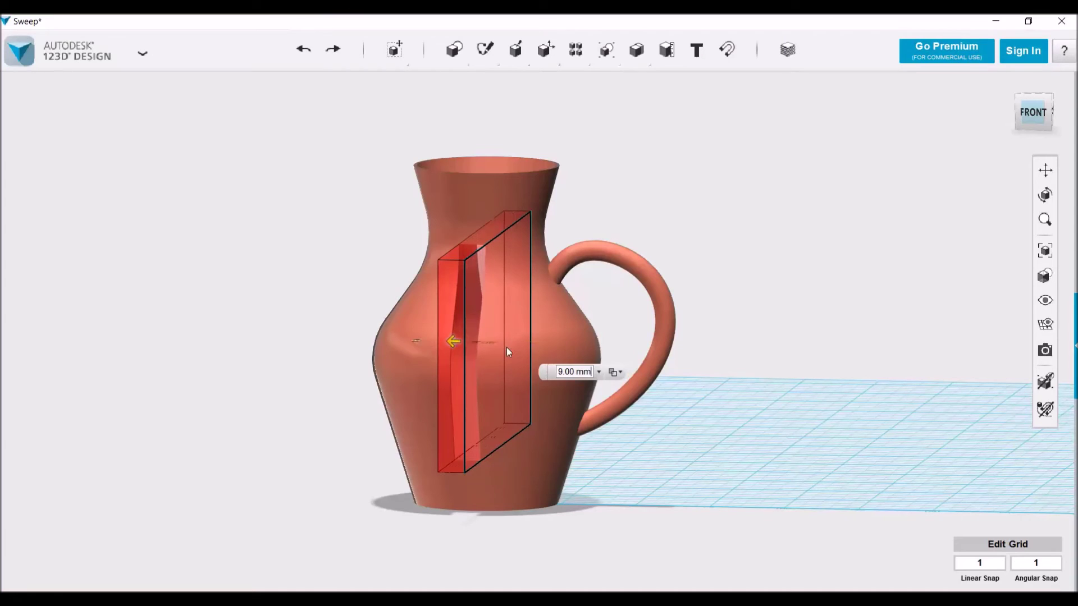
{"action": "left_click", "coordinate": [617, 372]}
{"action": "left_click", "coordinate": [624, 443]}
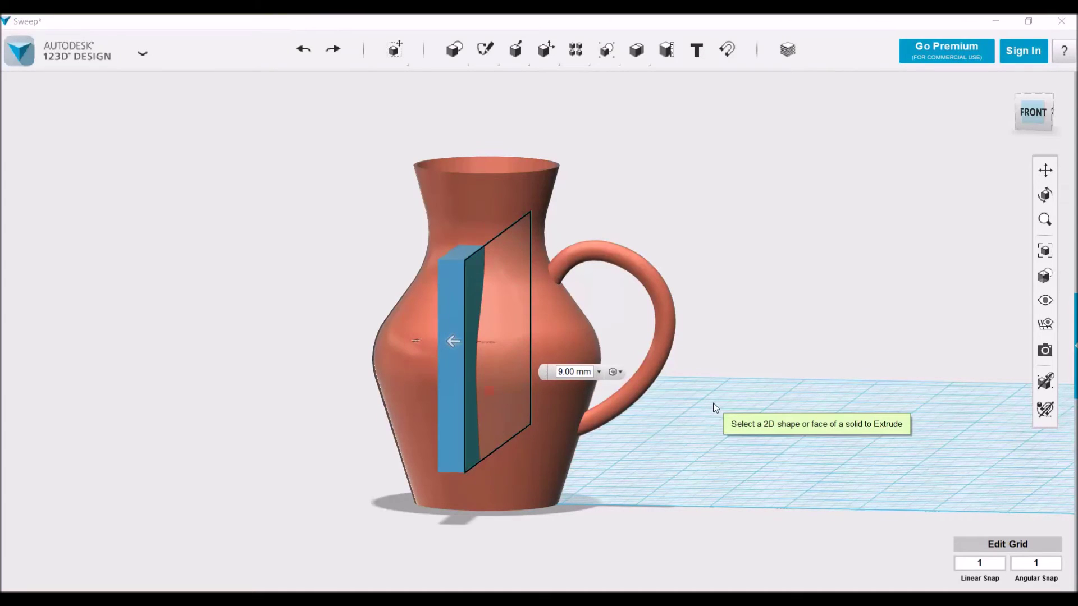
{"action": "left_click", "coordinate": [689, 289]}
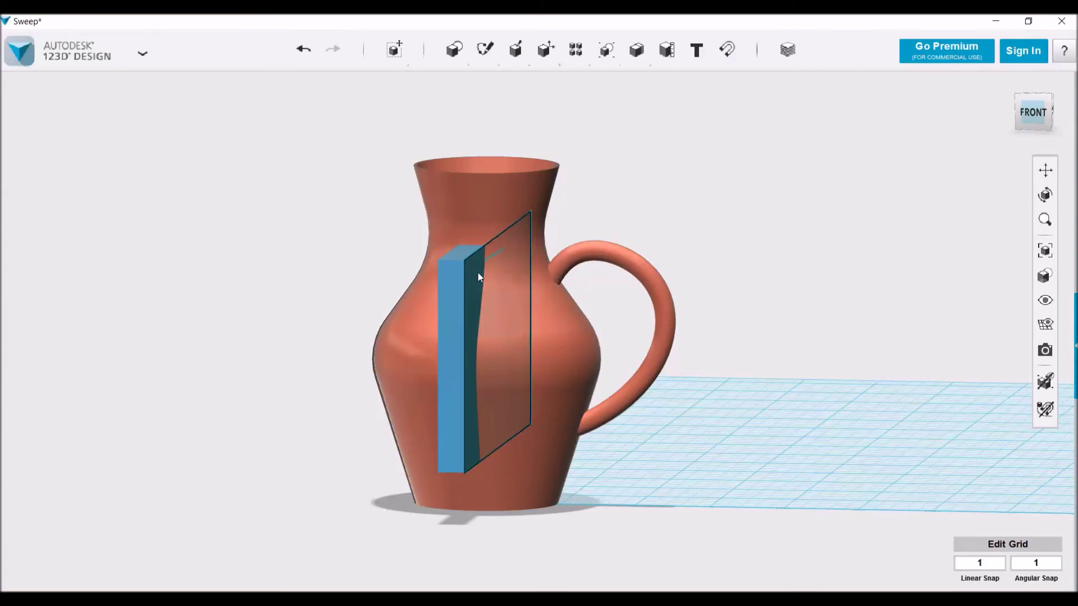
{"action": "mouse_move", "coordinate": [475, 304]}
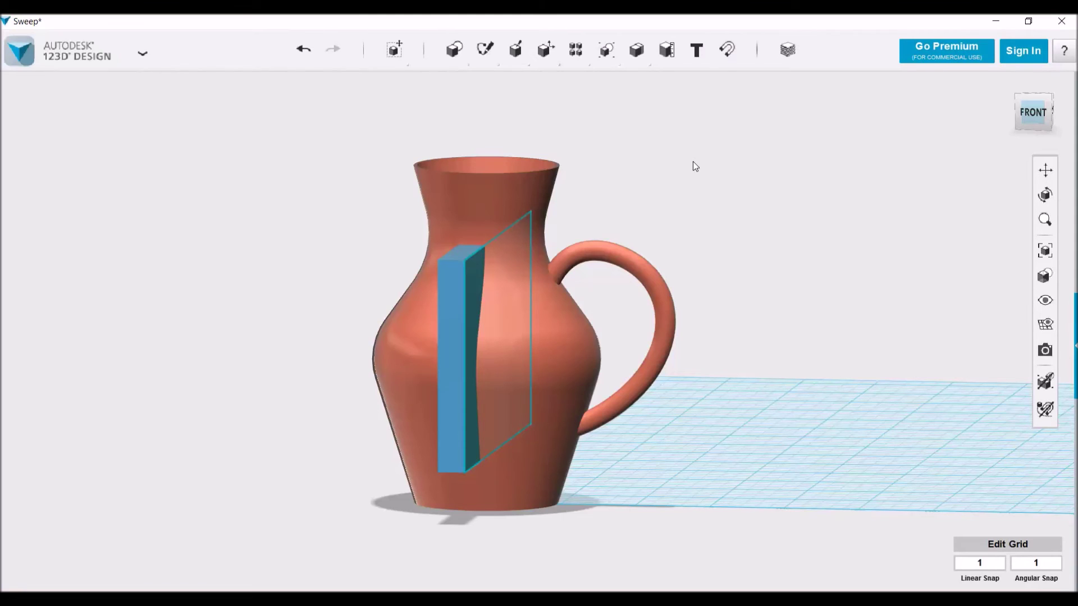
Hide the vase body, leaving the block and handle visible.
{"action": "left_click", "coordinate": [543, 190]}
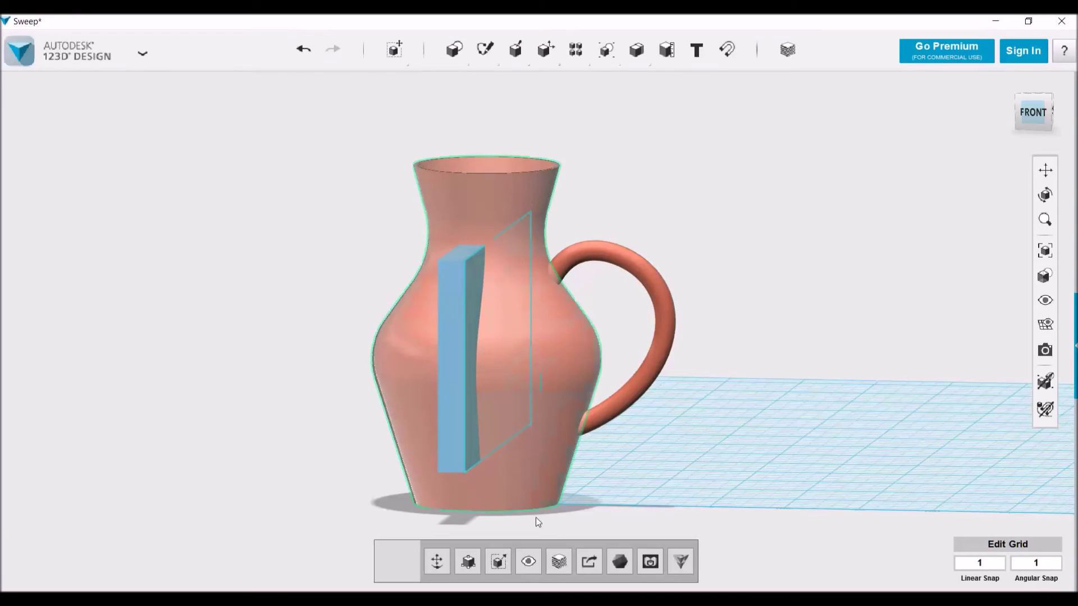
{"action": "left_click", "coordinate": [528, 562]}
{"action": "mouse_move", "coordinate": [626, 451]}
{"action": "right_mouse_down"}
{"action": "mouse_move", "coordinate": [654, 437]}
{"action": "mouse_move", "coordinate": [620, 457]}
{"action": "right_mouse_up"}
{"action": "scroll", "coordinate": [584, 452], "scroll_direction": "up", "scroll_amount": 3}
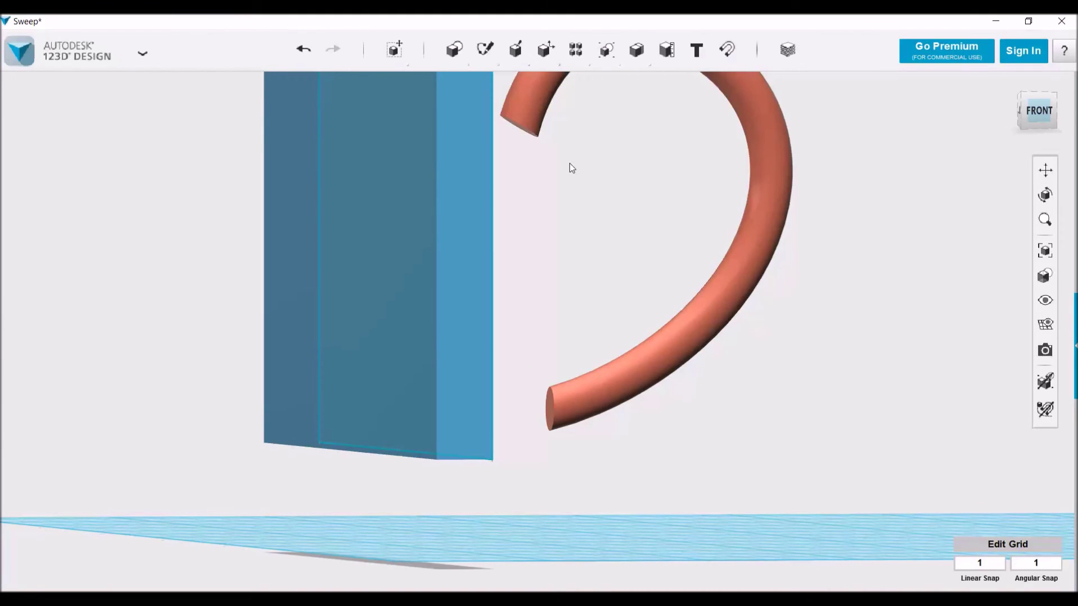
Mirror the curved handle solid across the thin block's face.
{"action": "mouse_move", "coordinate": [583, 57]}
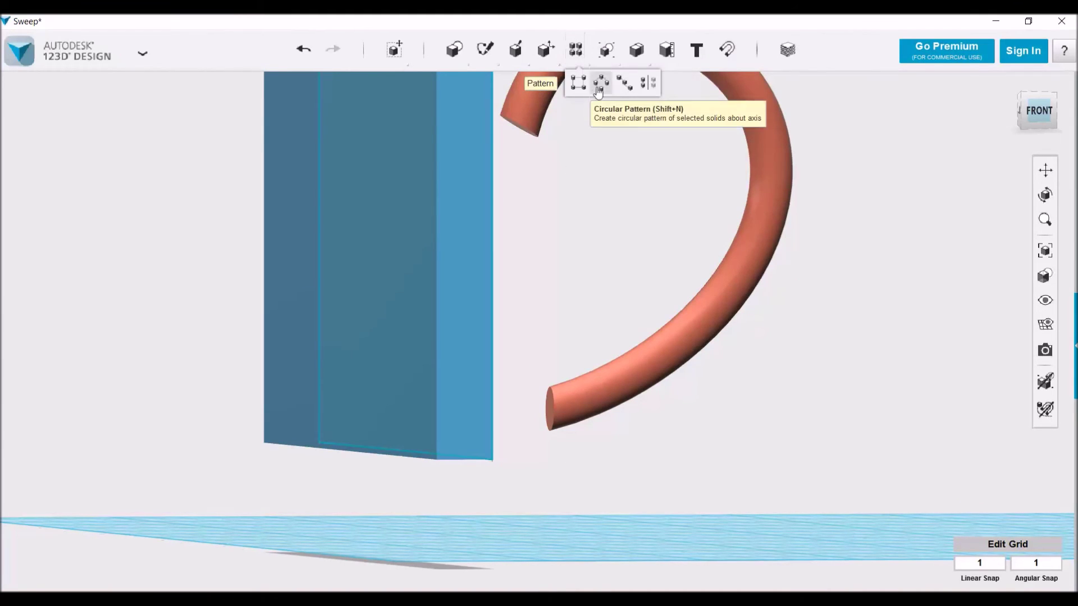
{"action": "left_click", "coordinate": [650, 86]}
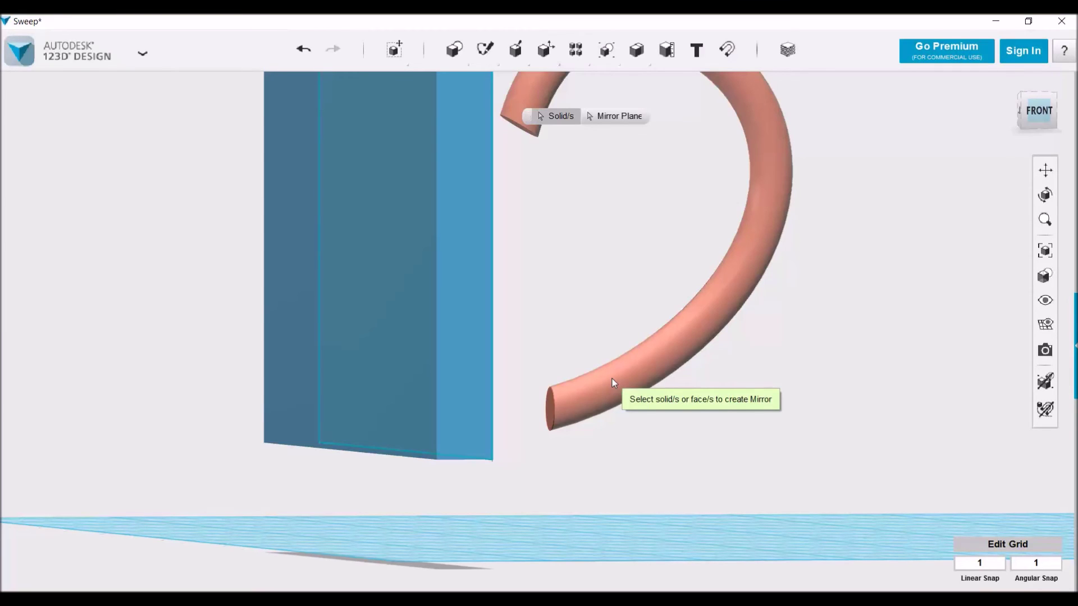
{"action": "left_click", "coordinate": [555, 408]}
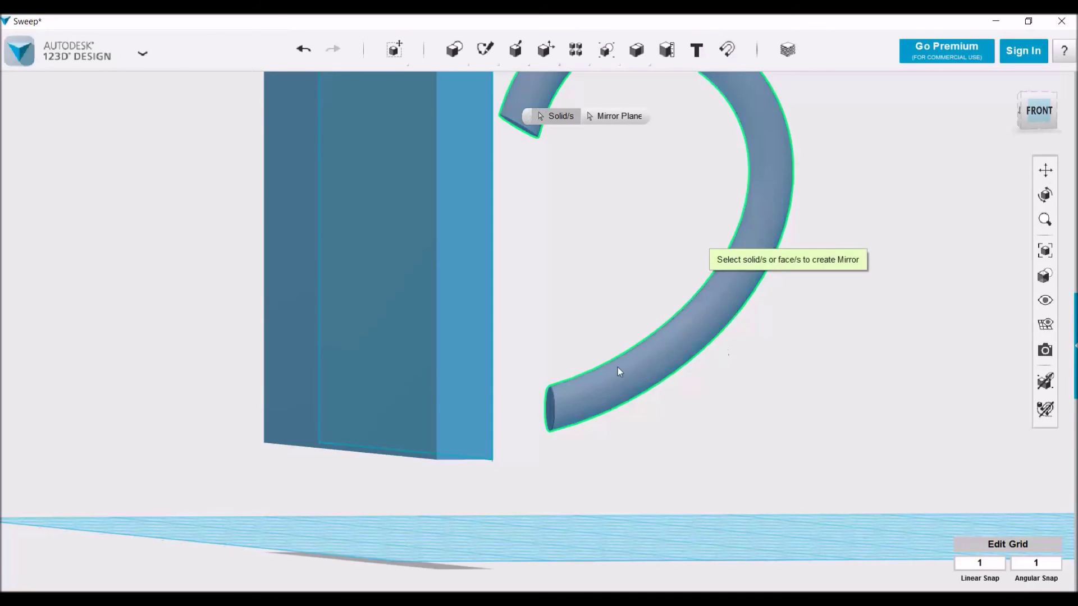
{"action": "scroll", "coordinate": [617, 231], "scroll_direction": "down", "scroll_amount": 3}
{"action": "right_click_drag", "start_coordinate": [611, 231], "coordinate": [589, 243]}
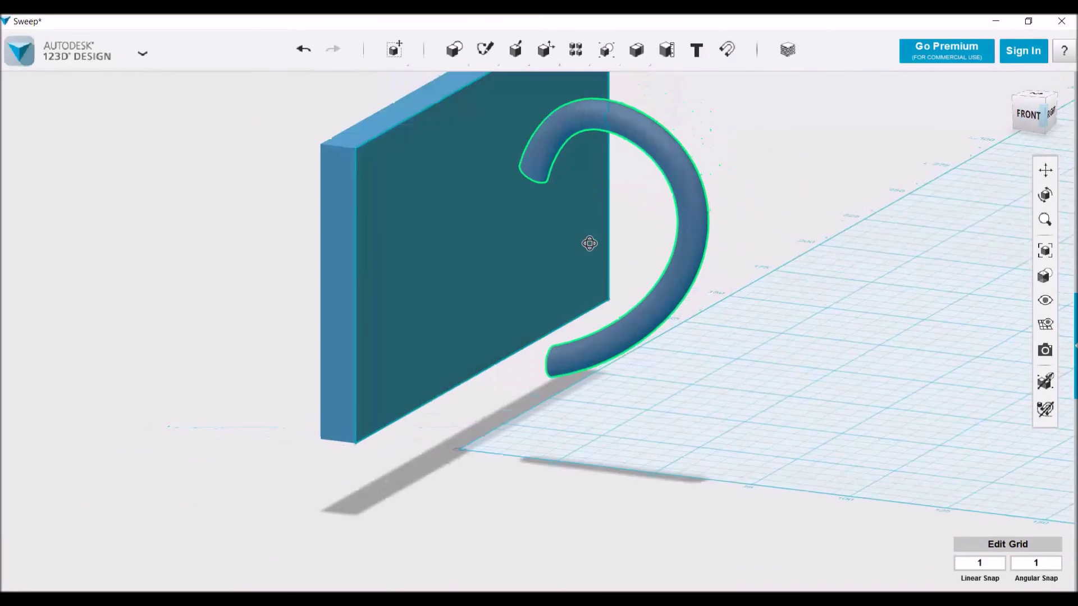
{"action": "left_click", "coordinate": [620, 117]}
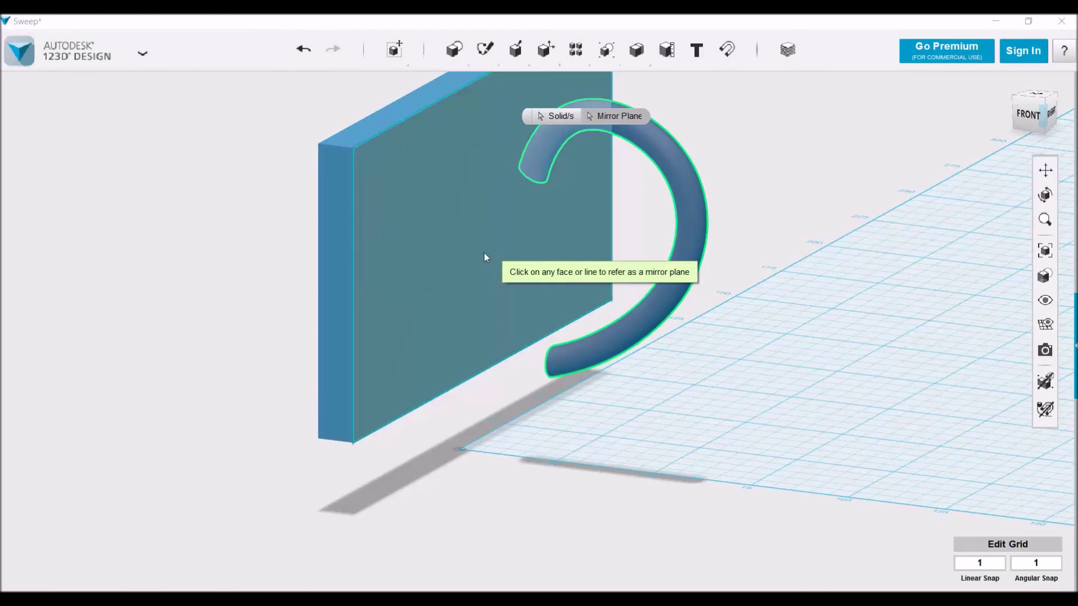
{"action": "left_click", "coordinate": [484, 253]}
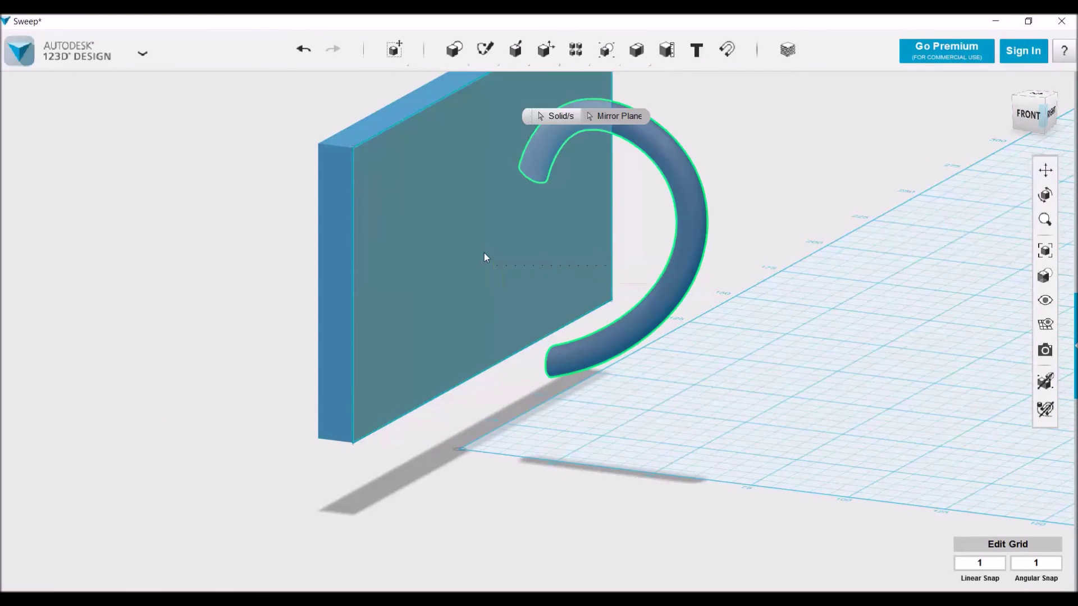
{"action": "right_click_drag", "start_coordinate": [484, 254], "coordinate": [771, 242]}
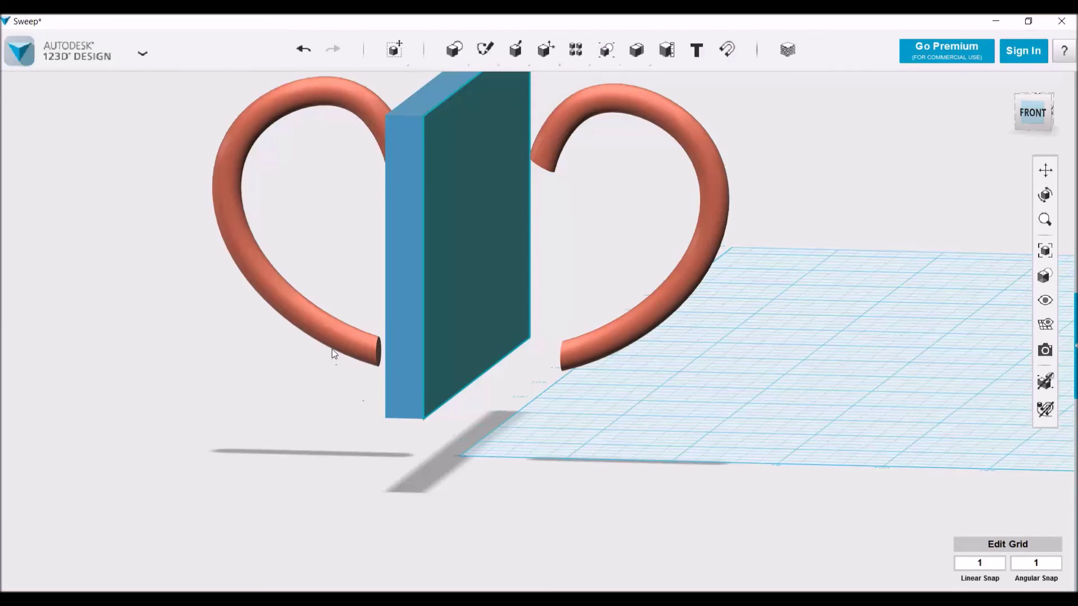
Undo the mirrored handle copy, then cancel a retried mirror across the wall face after it fails as invalid.
{"action": "right_click_drag", "start_coordinate": [311, 388], "coordinate": [325, 392]}
{"action": "key", "text": "ctrl+z"}
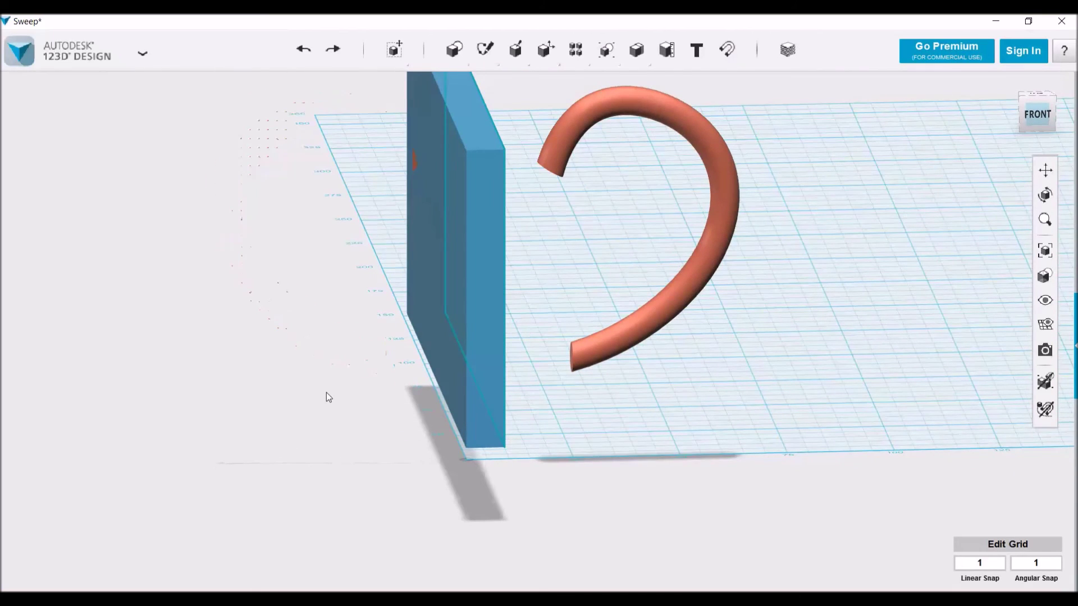
{"action": "mouse_move", "coordinate": [575, 50]}
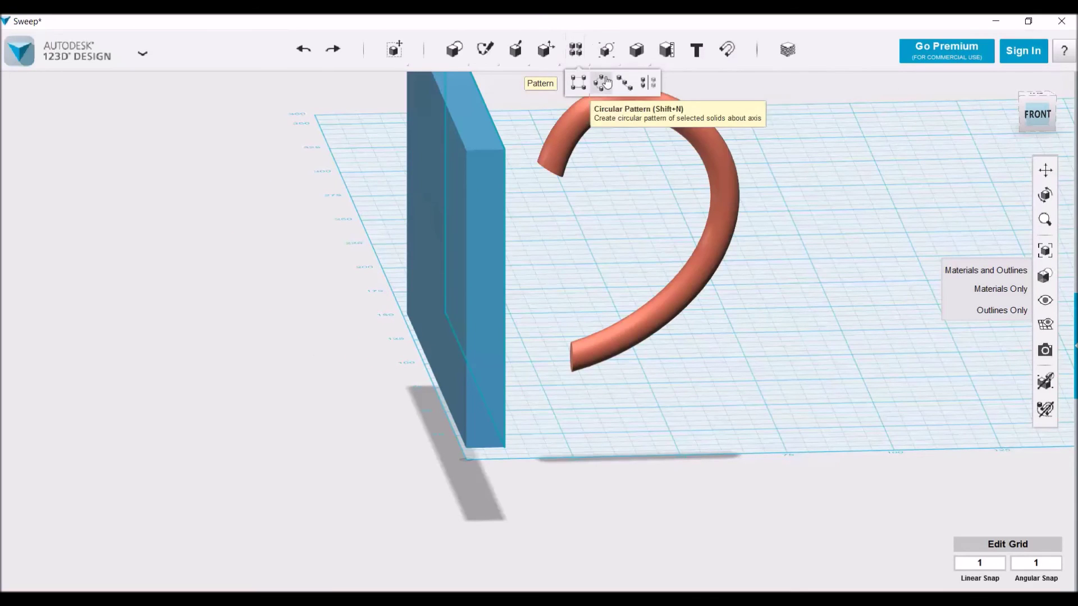
{"action": "left_click", "coordinate": [648, 83]}
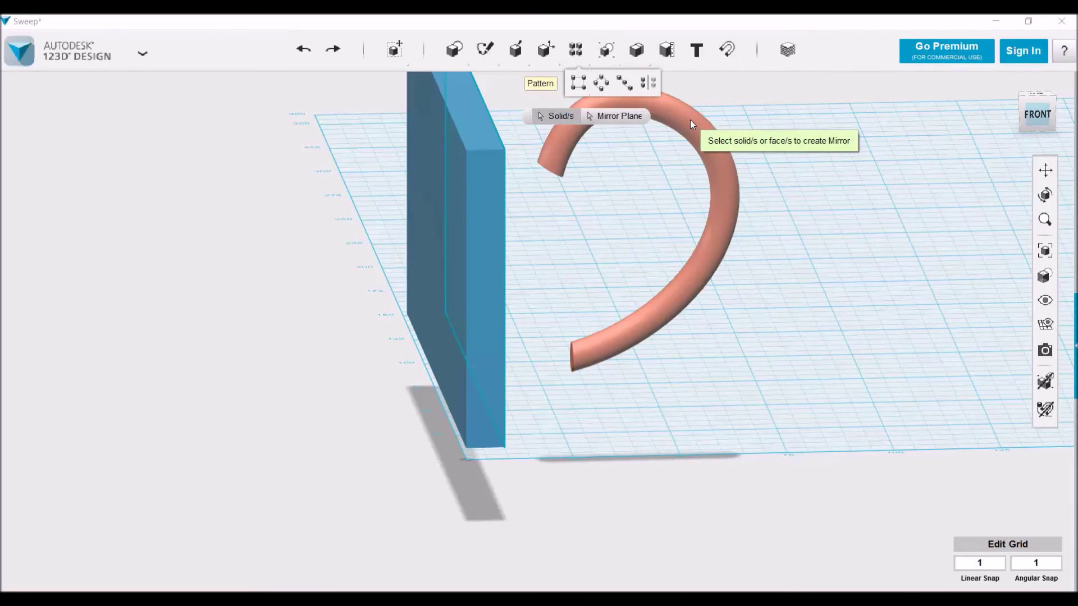
{"action": "scroll", "coordinate": [574, 336], "scroll_direction": "up", "scroll_amount": 2}
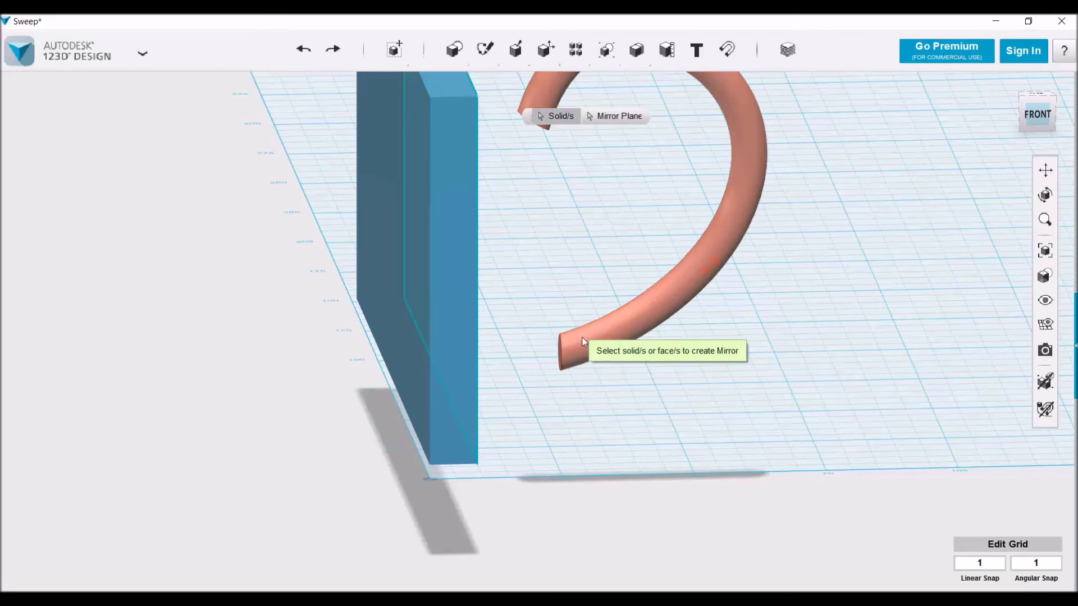
{"action": "left_click", "coordinate": [618, 335]}
{"action": "right_click_drag", "start_coordinate": [729, 339], "coordinate": [627, 136]}
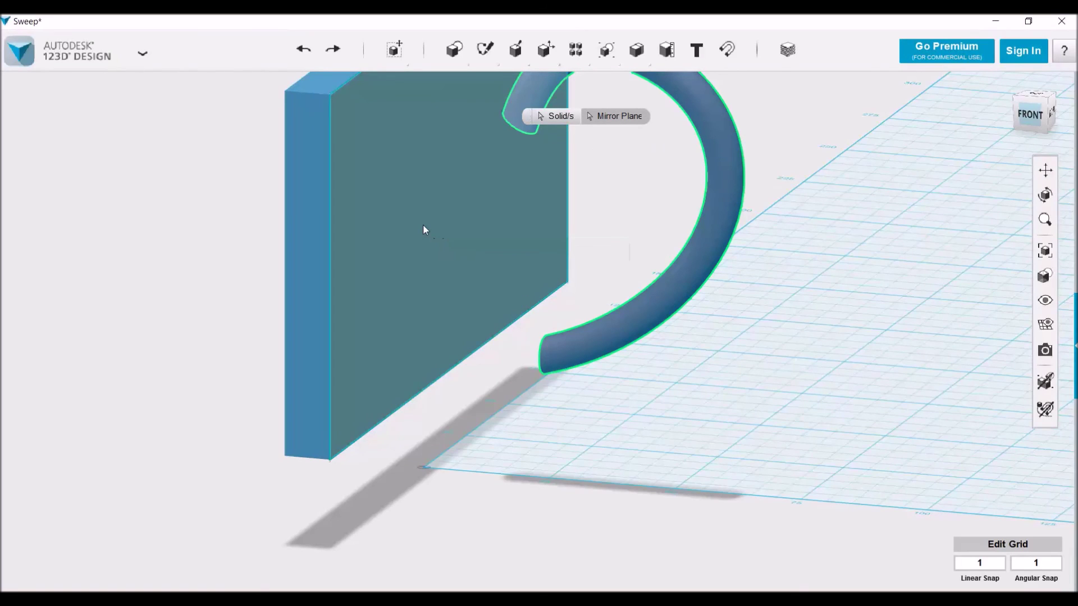
{"action": "left_click", "coordinate": [425, 230]}
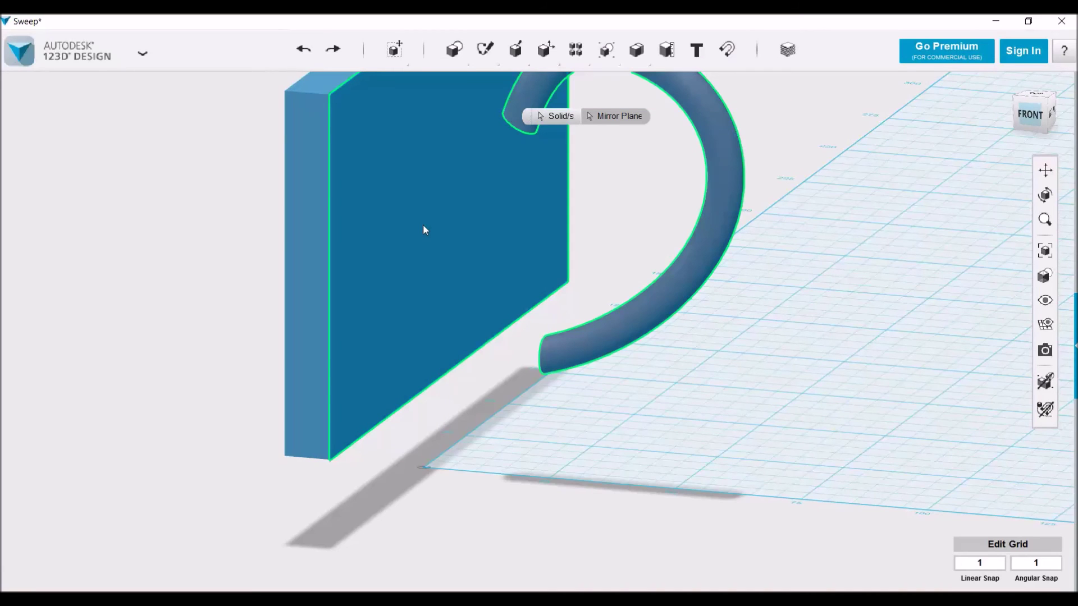
{"action": "left_click", "coordinate": [760, 428]}
{"action": "right_click_drag", "start_coordinate": [760, 429], "coordinate": [640, 88]}
Mirror the curved handle across the box face to create the opposite handle.
{"action": "mouse_move", "coordinate": [575, 49]}
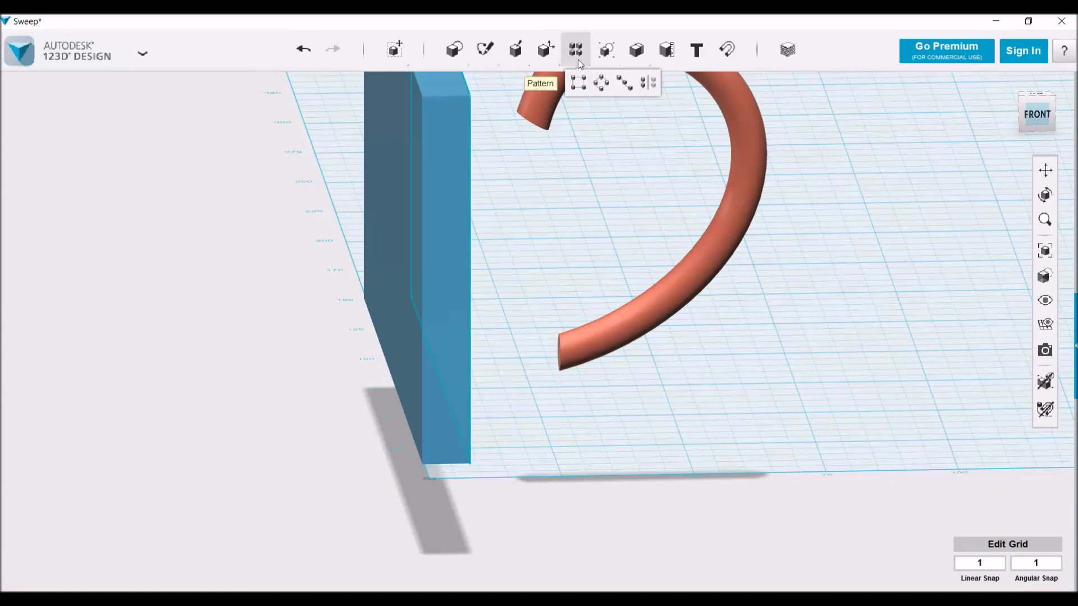
{"action": "left_click", "coordinate": [645, 94]}
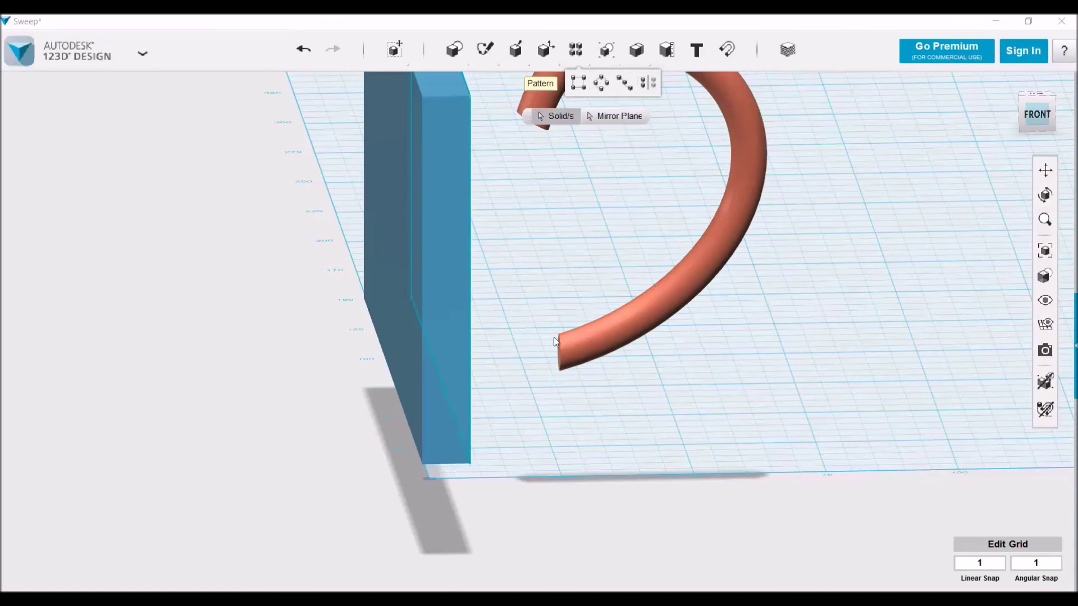
{"action": "scroll", "coordinate": [555, 340], "scroll_direction": "up", "scroll_amount": 3}
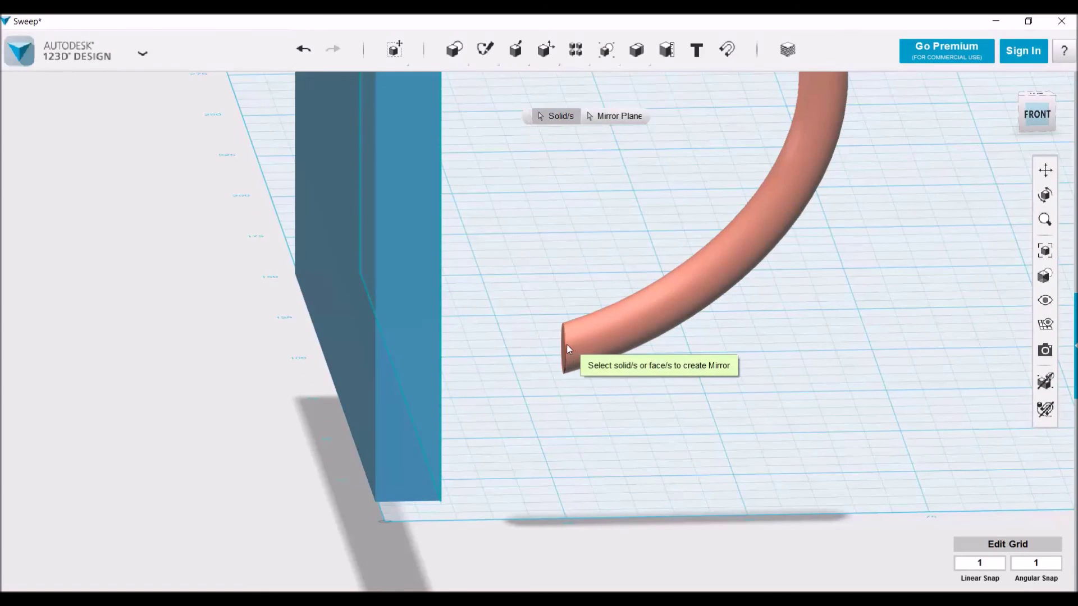
{"action": "left_click", "coordinate": [564, 345]}
{"action": "left_click", "coordinate": [619, 115]}
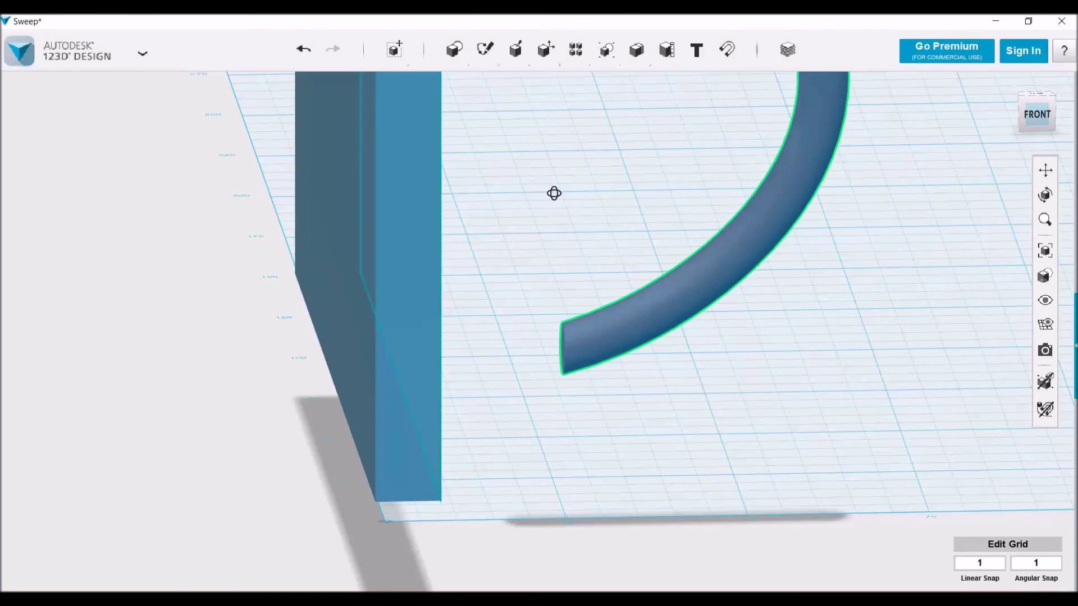
{"action": "right_click_drag", "start_coordinate": [587, 193], "coordinate": [551, 194]}
{"action": "left_click", "coordinate": [487, 212]}
{"action": "right_click_drag", "start_coordinate": [487, 212], "coordinate": [500, 224]}
{"action": "scroll", "coordinate": [500, 225], "scroll_direction": "down", "scroll_amount": 2}
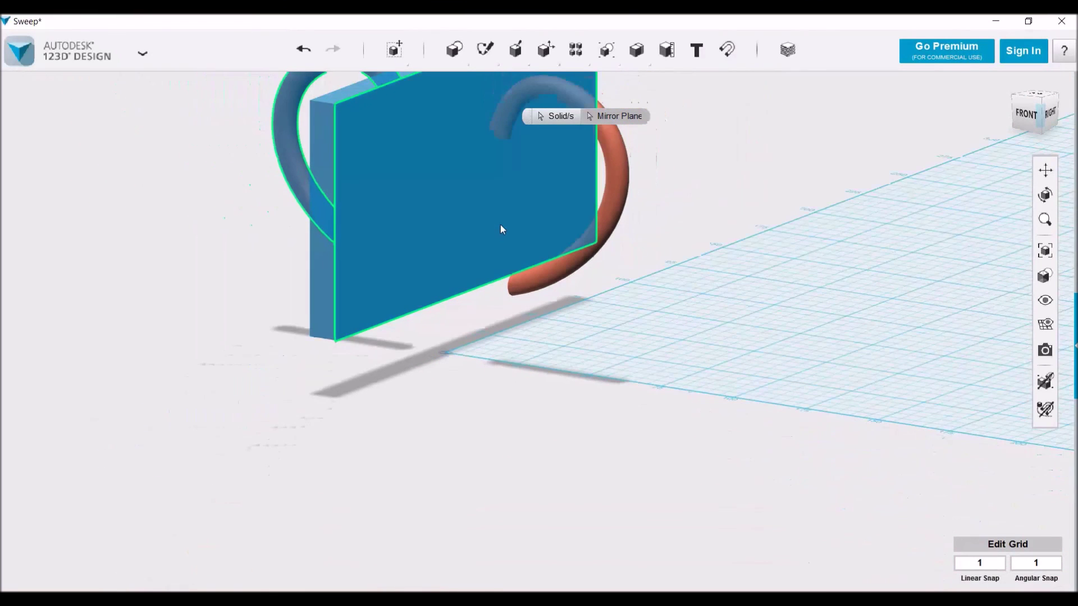
{"action": "left_click", "coordinate": [1010, 84]}
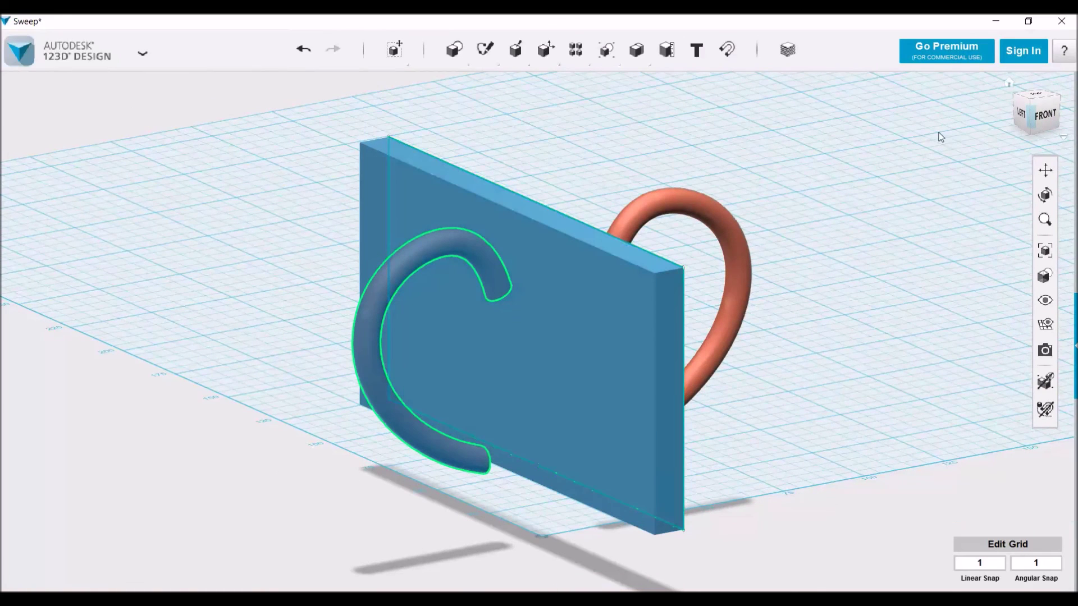
{"action": "left_click", "coordinate": [616, 303]}
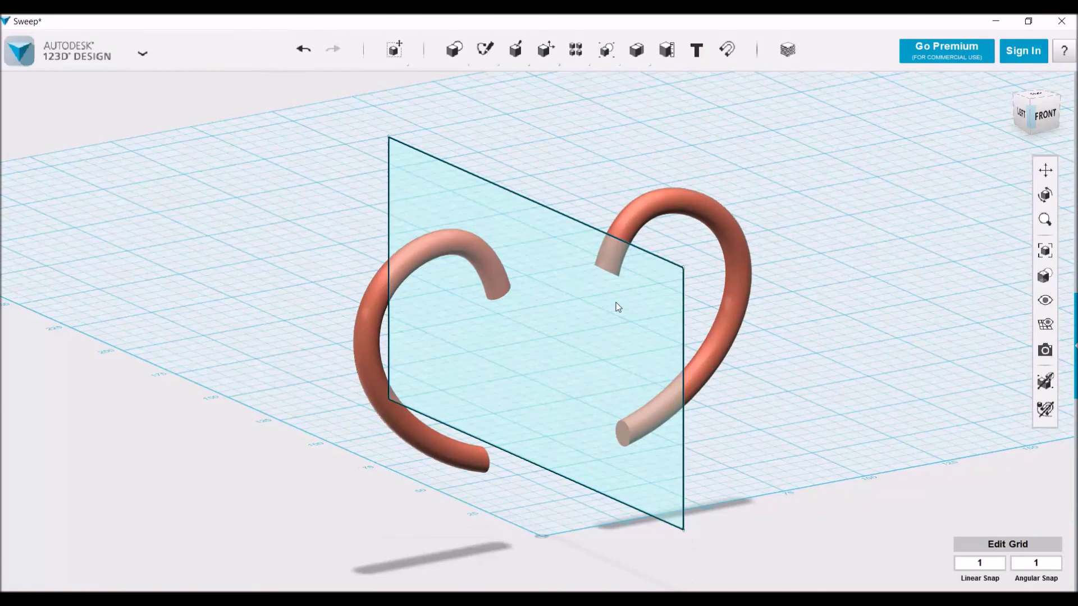
Hide the translucent sketch plane and return to the home view.
{"action": "mouse_move", "coordinate": [1044, 276]}
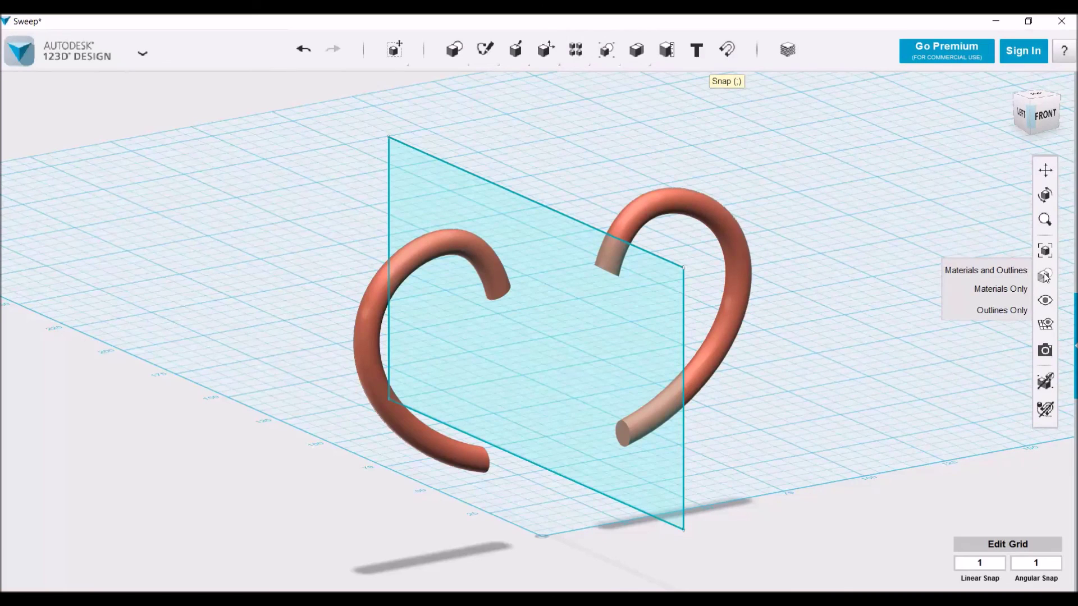
{"action": "mouse_move", "coordinate": [1045, 301]}
{"action": "left_click", "coordinate": [1008, 353]}
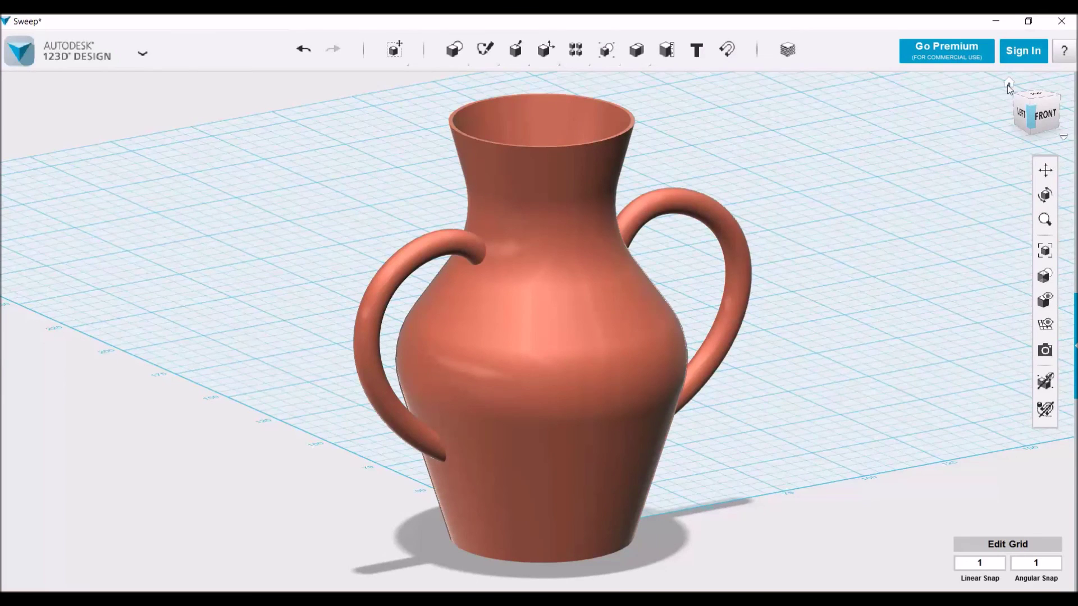
{"action": "left_click", "coordinate": [1009, 83]}
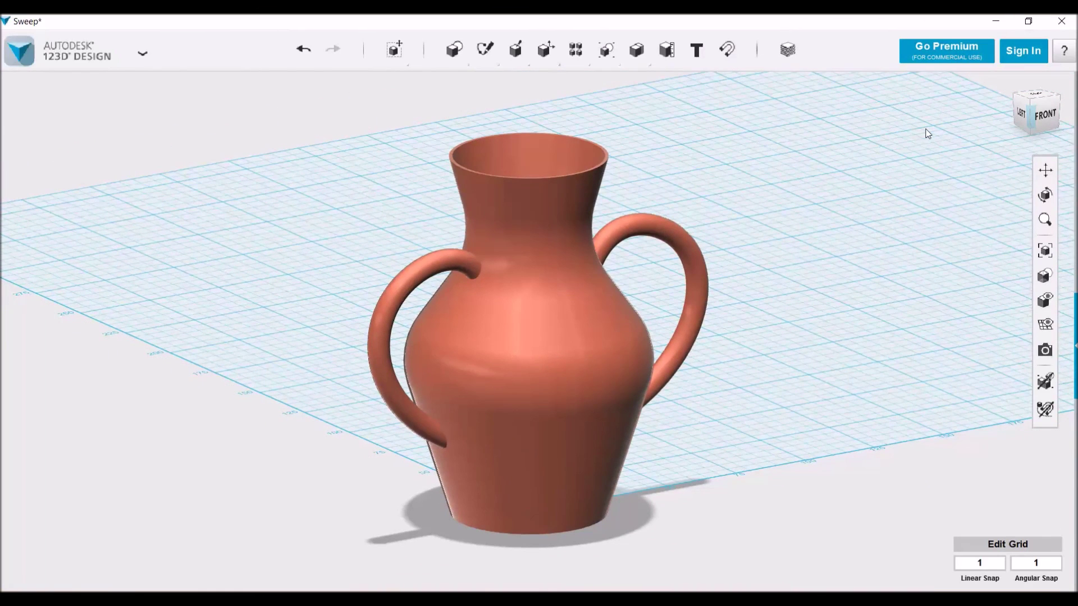